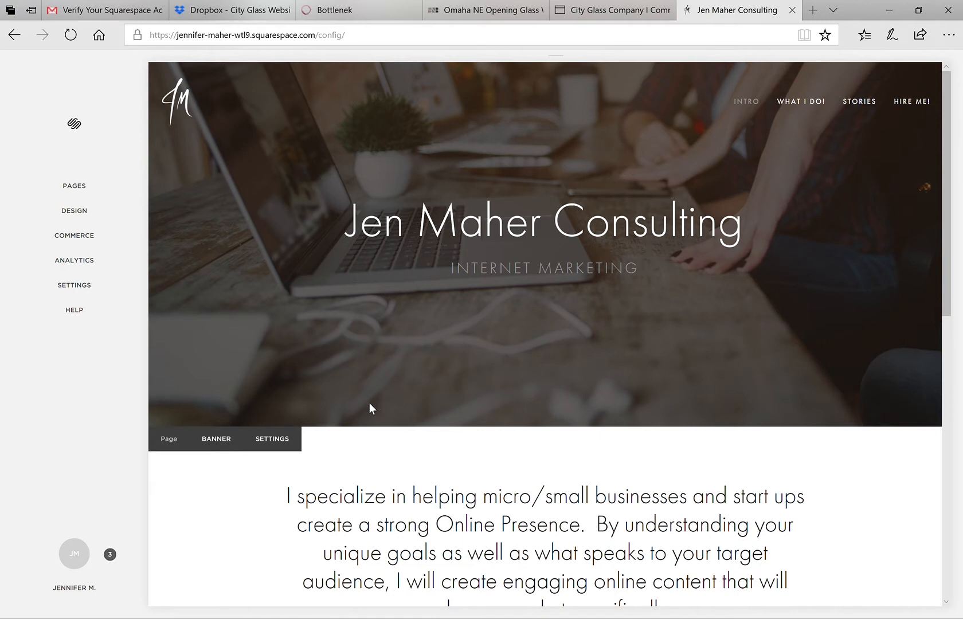
Look over the home page's banner and introduction, the Hire Me! submenu and the site's page list.
scroll(369, 408, down, 2)
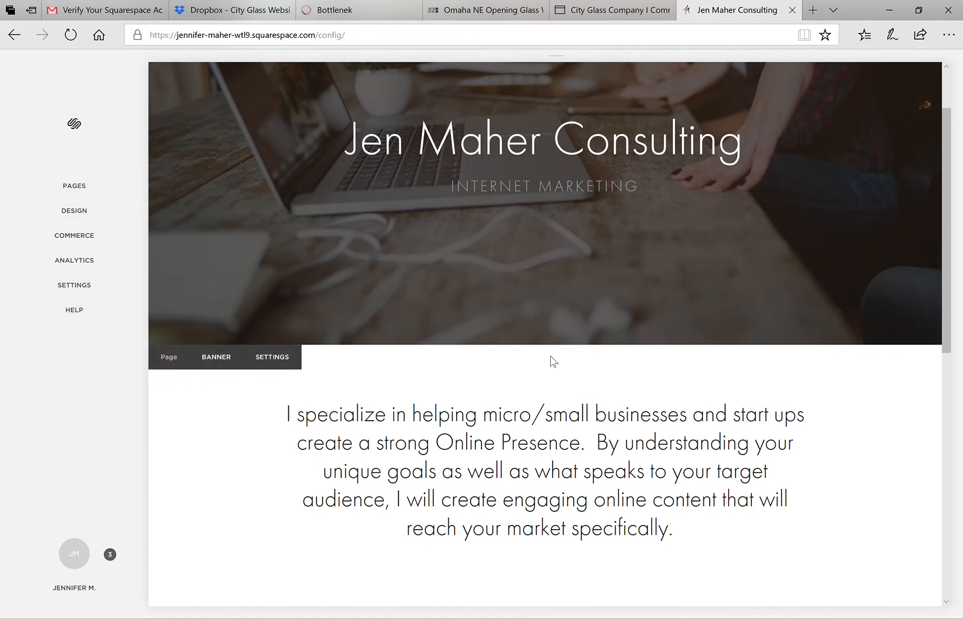
scroll(553, 361, down, 2)
scroll(553, 344, up, 4)
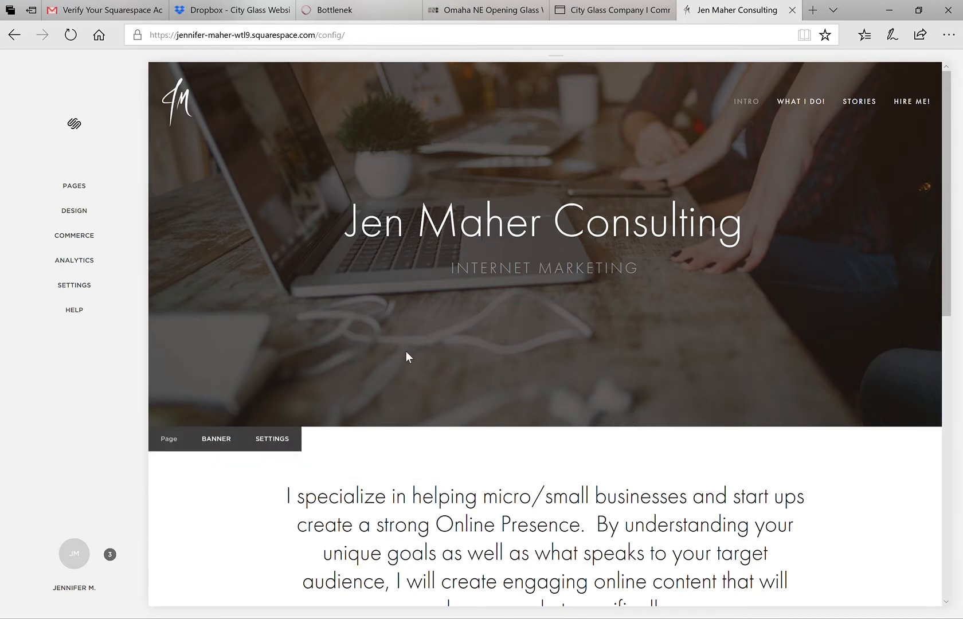
scroll(406, 351, down, 2)
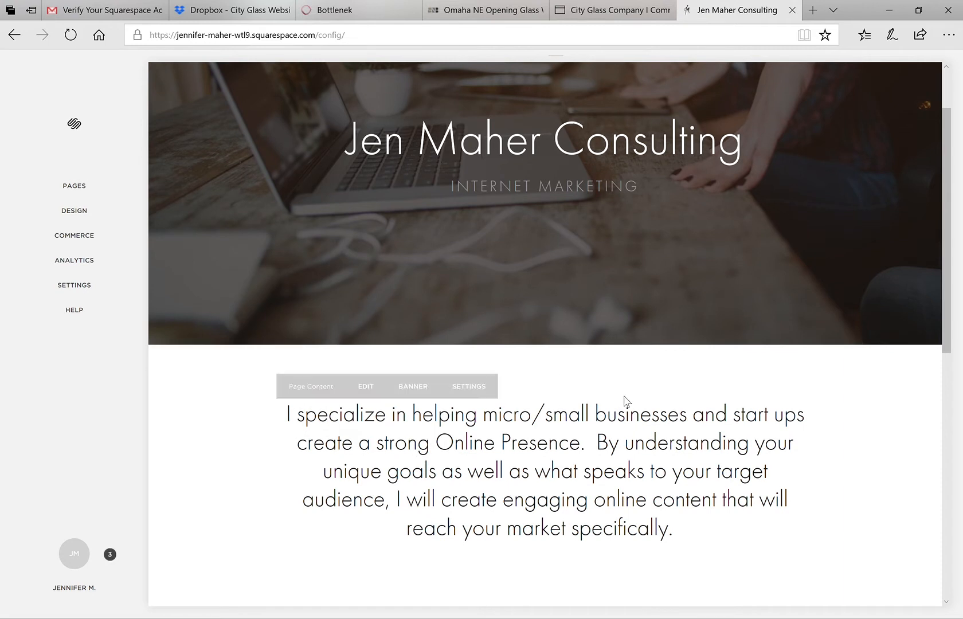
scroll(624, 396, up, 2)
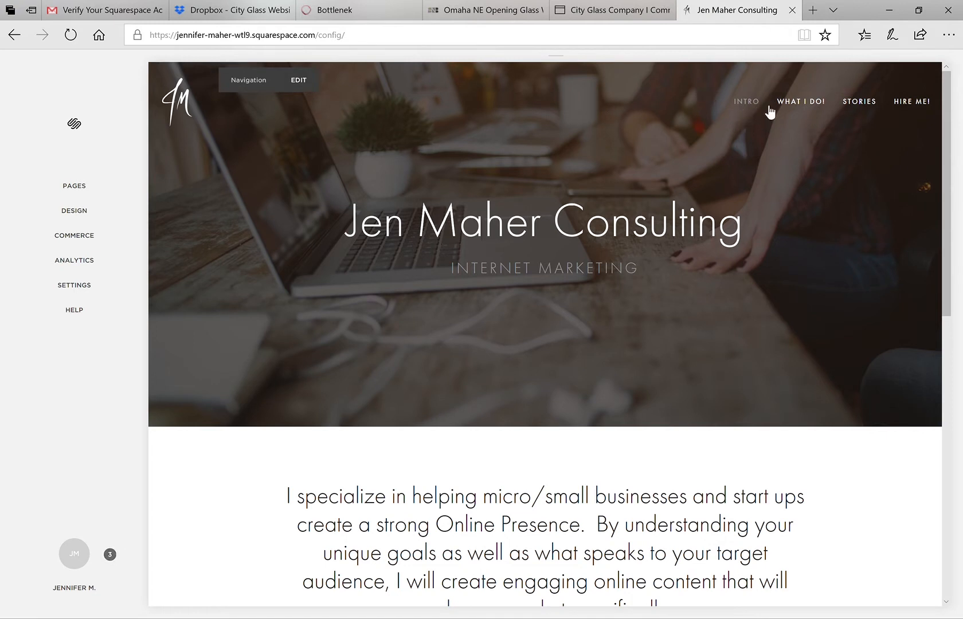
mouse_move(920, 109)
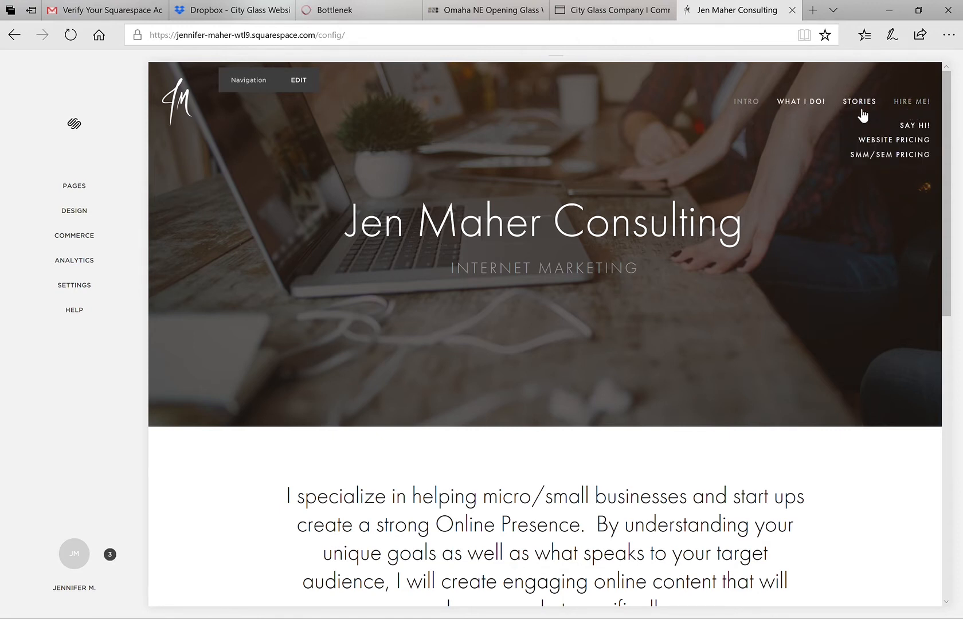
scroll(819, 108, down, 2)
scroll(818, 109, up, 2)
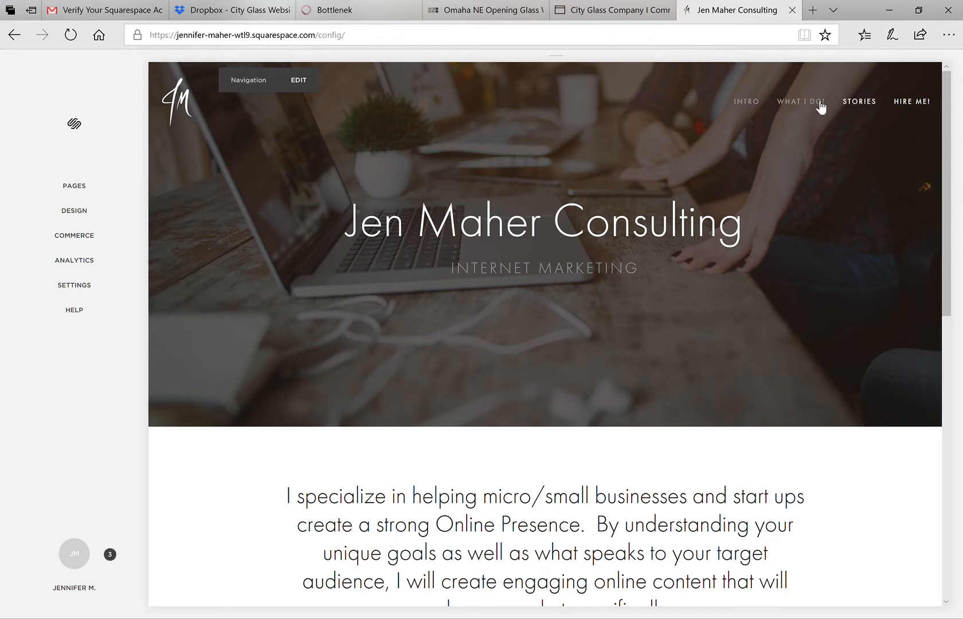
click(86, 191)
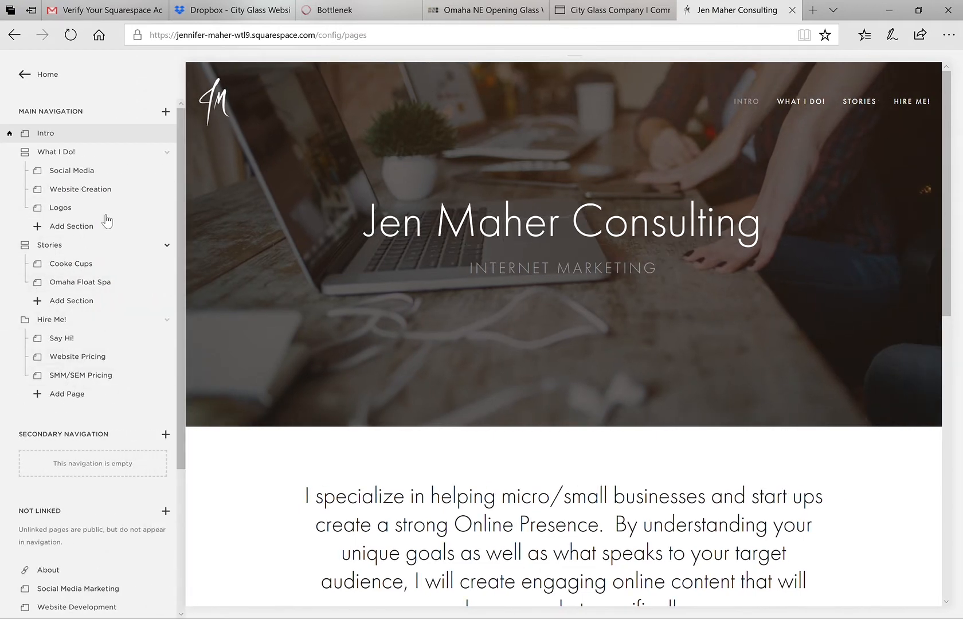
click(22, 76)
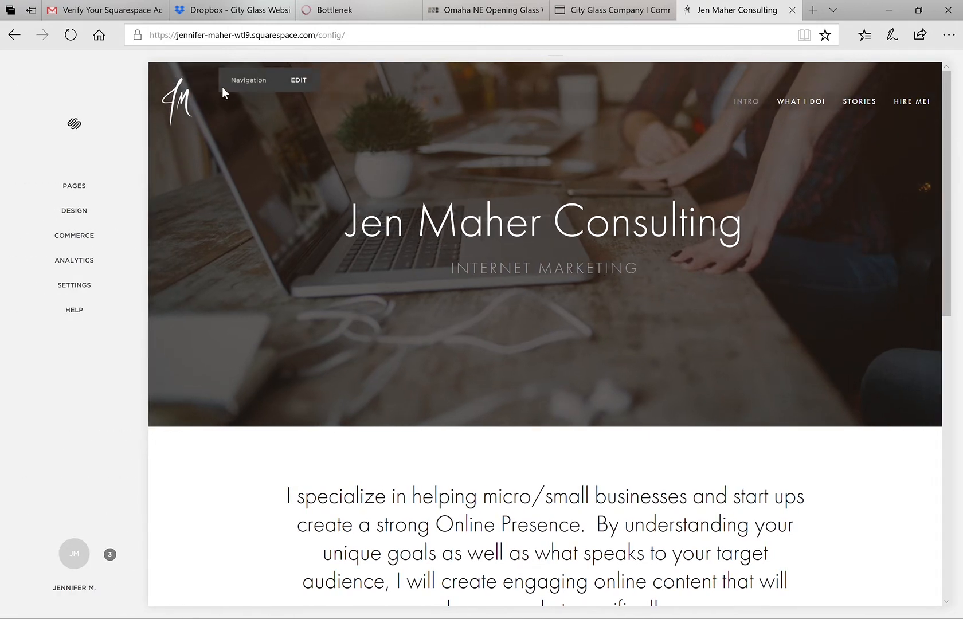
Examine the Intro page's banner image and basic page settings, and close them without saving.
scroll(275, 180, down, 1)
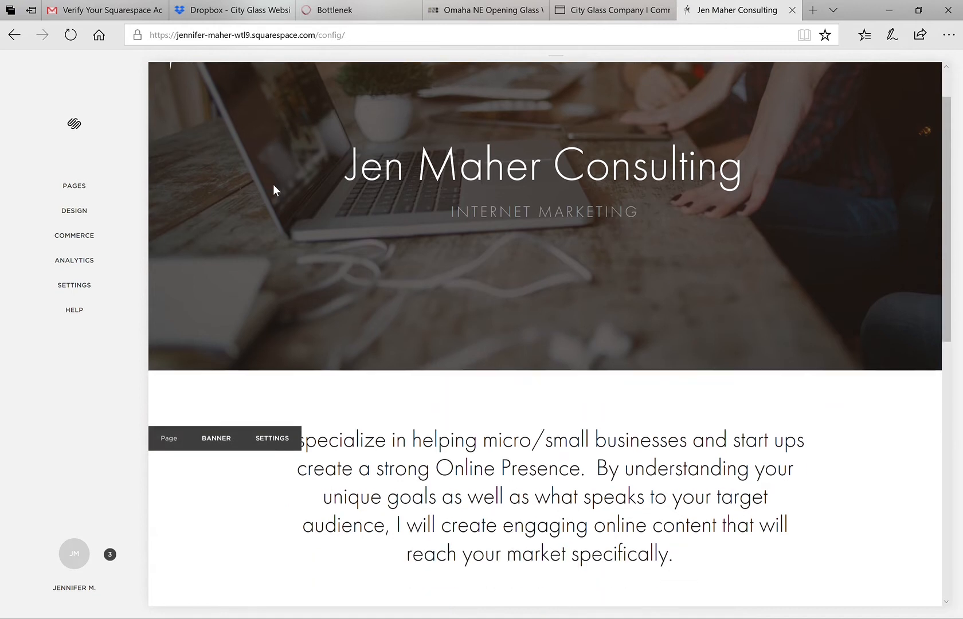
scroll(280, 172, down, 1)
scroll(303, 154, down, 1)
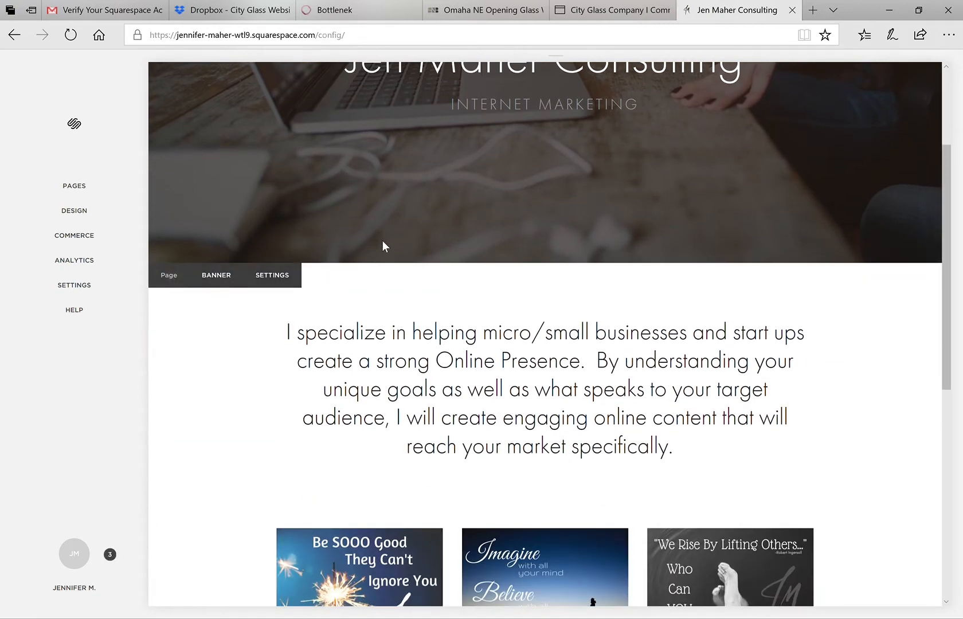
scroll(639, 170, up, 1)
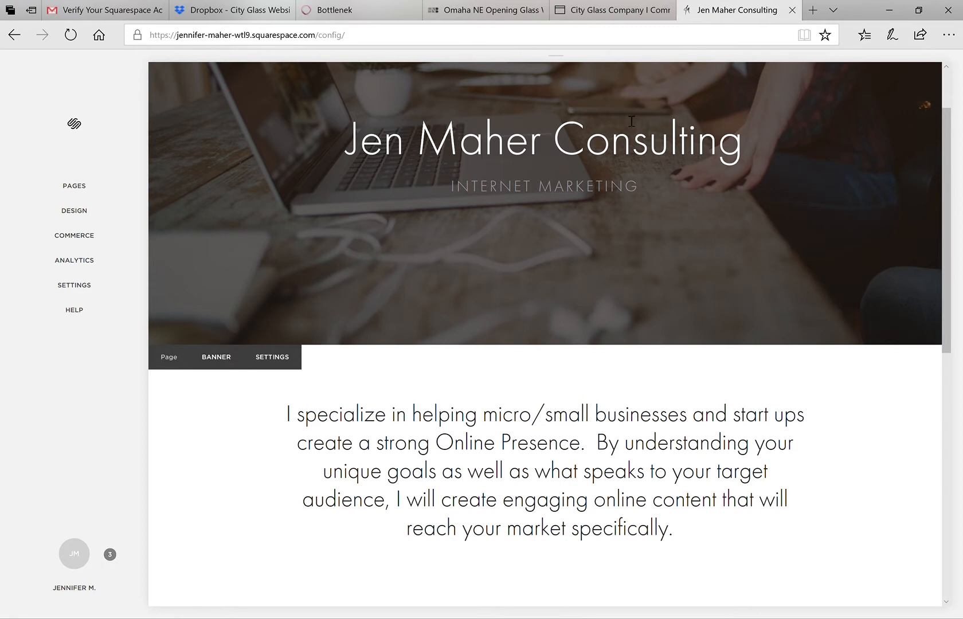
scroll(421, 186, up, 1)
scroll(387, 313, down, 1)
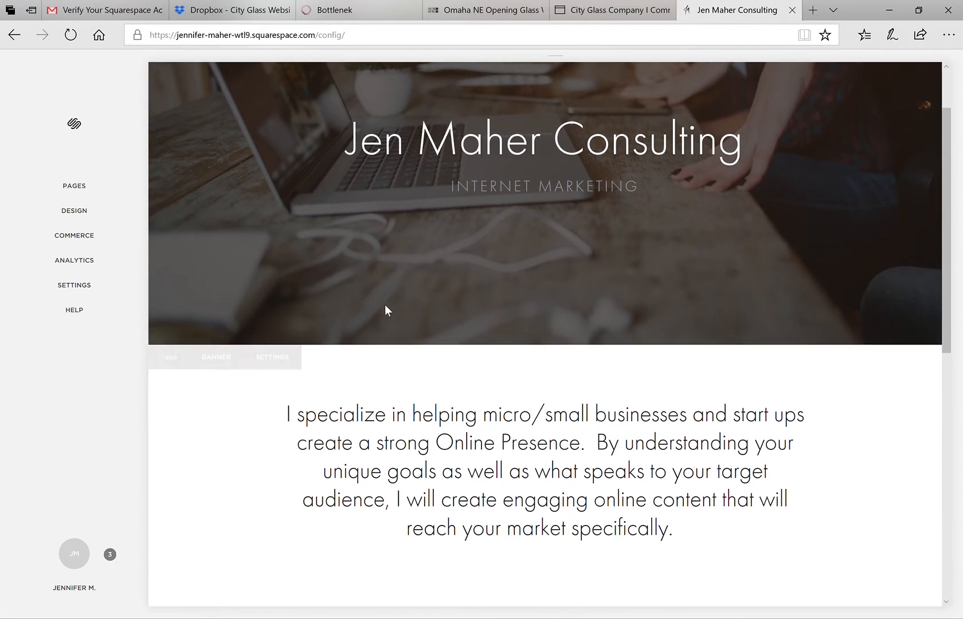
click(221, 368)
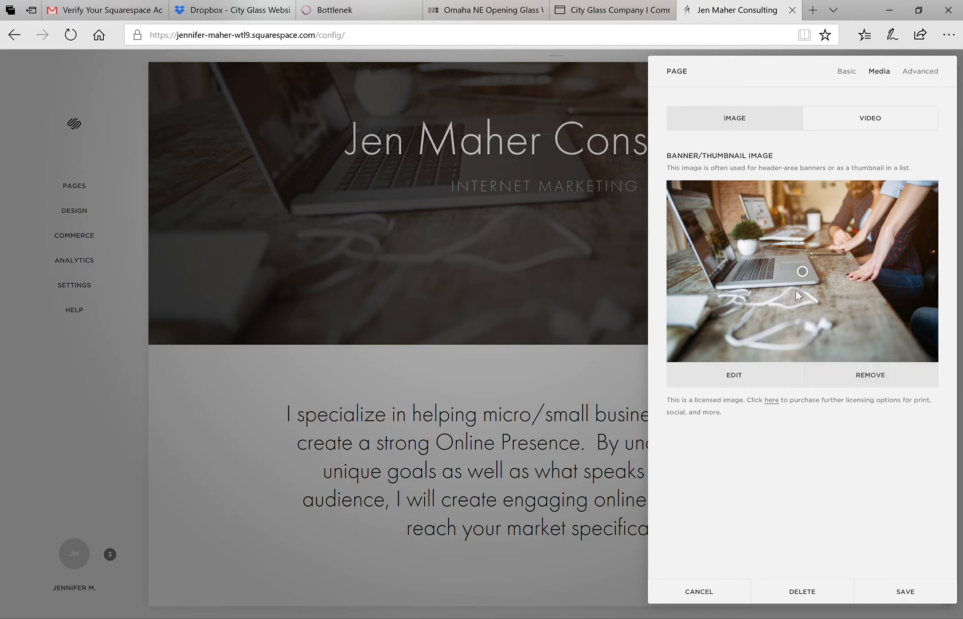
click(847, 72)
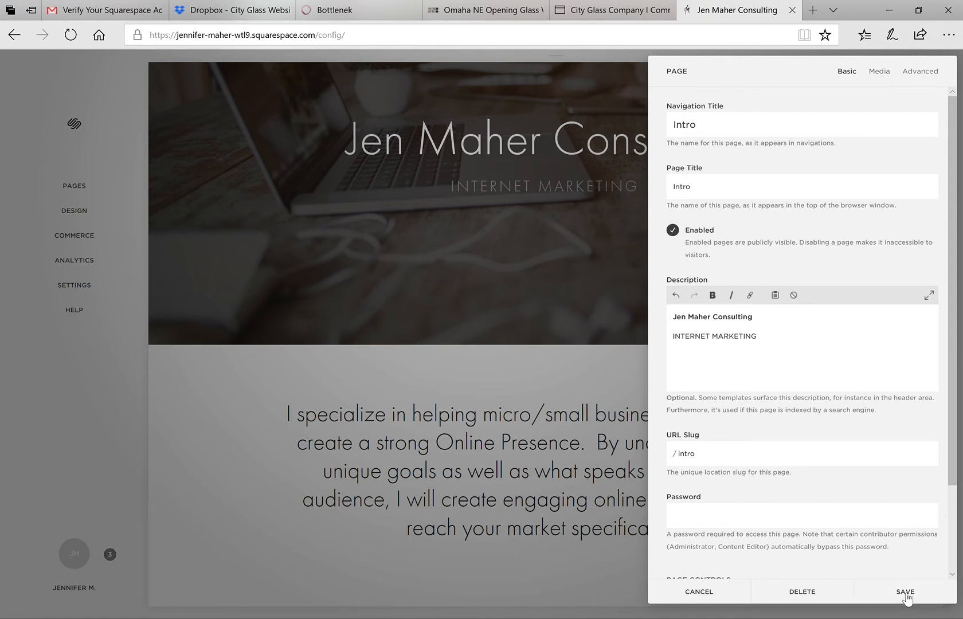
click(705, 594)
Open the home page content for editing and replace "target audience" with "market" in the introductory paragraph.
scroll(489, 324, down, 4)
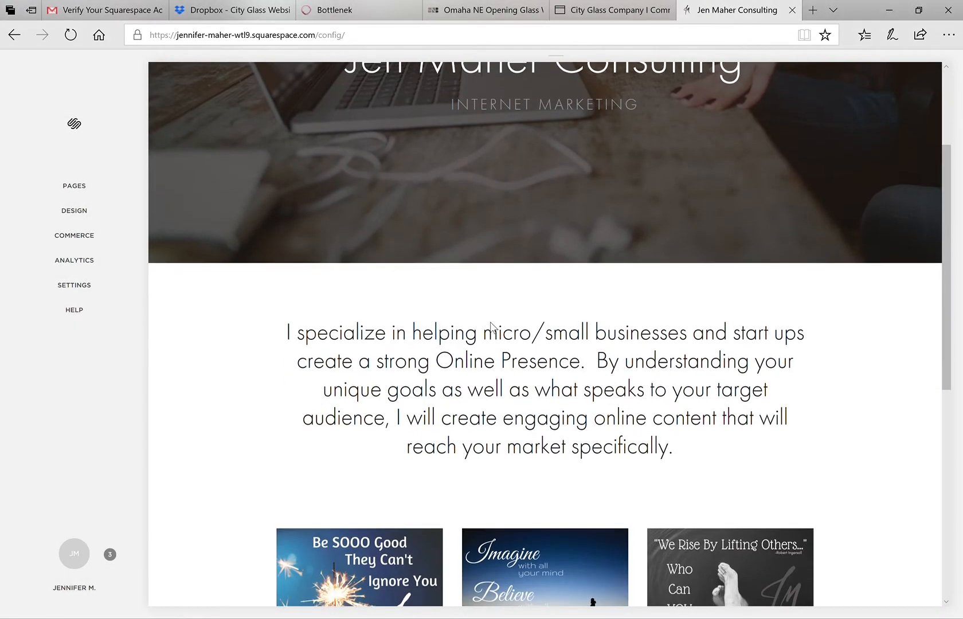
mouse_move(498, 281)
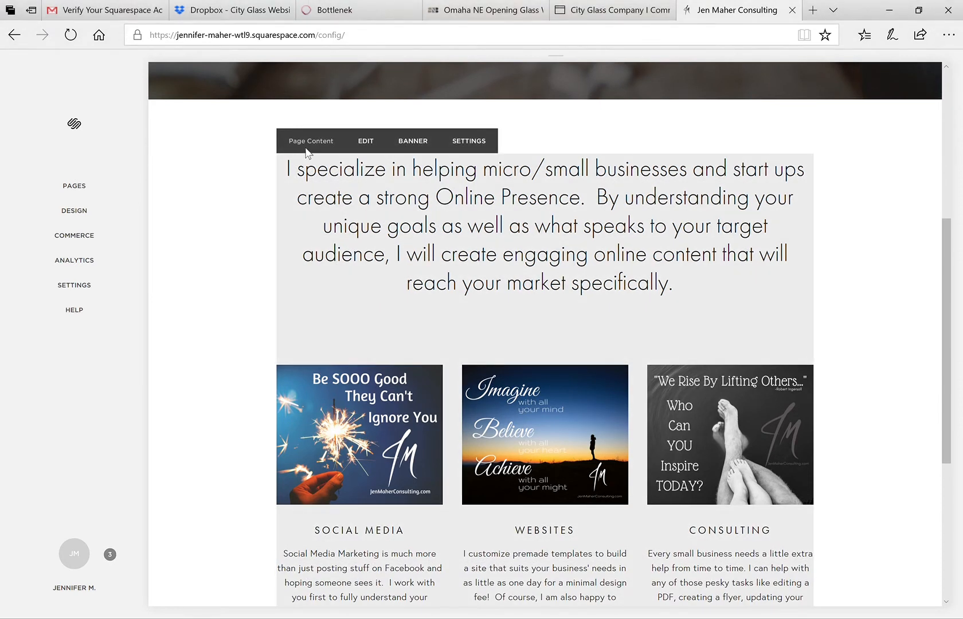
click(368, 141)
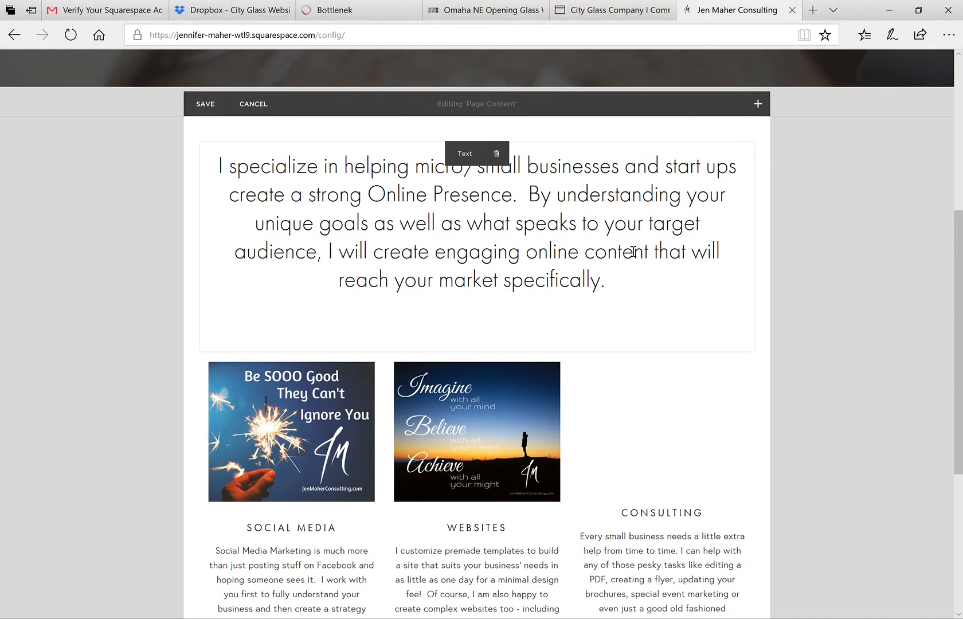
click(324, 263)
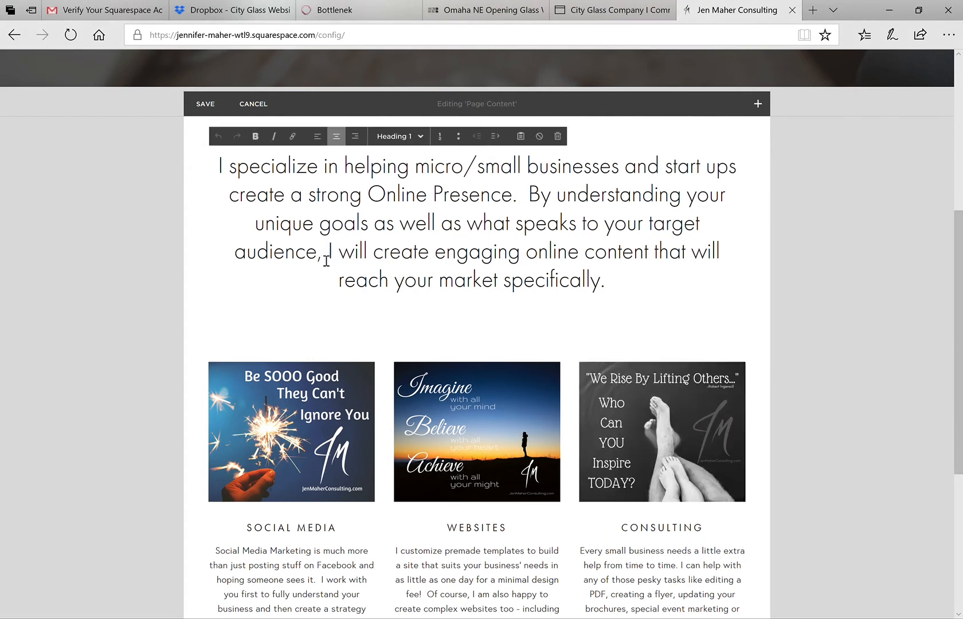
key(BackSpace)
key(BackSpace)
key(BackSpace)
key(BackSpace)
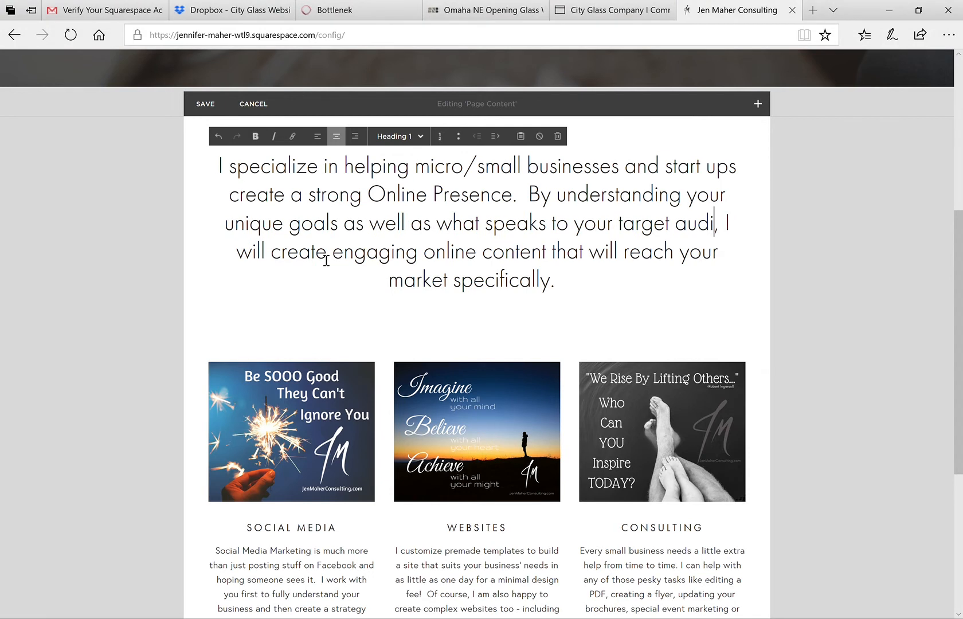
key(BackSpace)
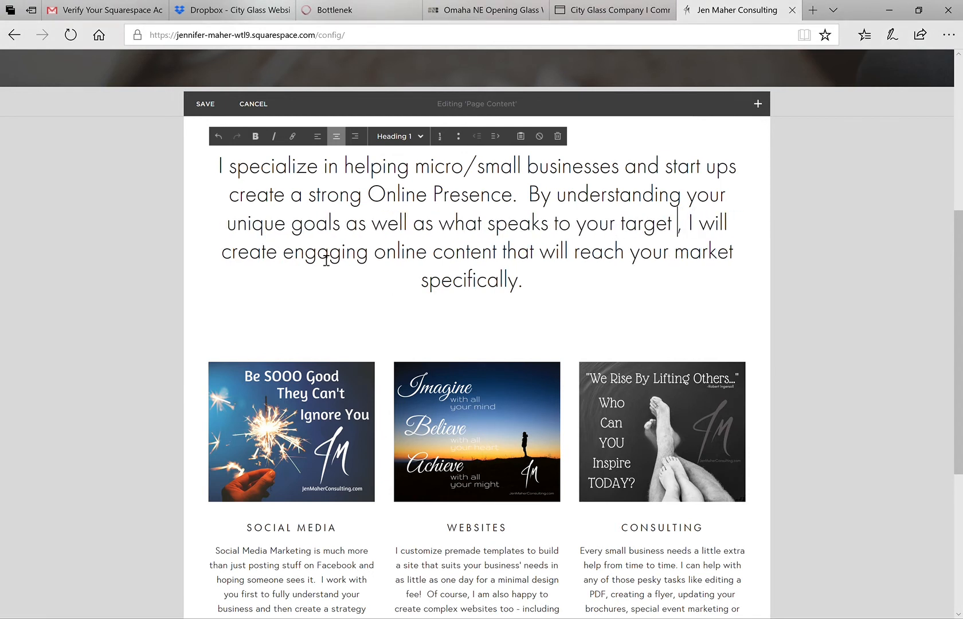
key(BackSpace)
text(market)
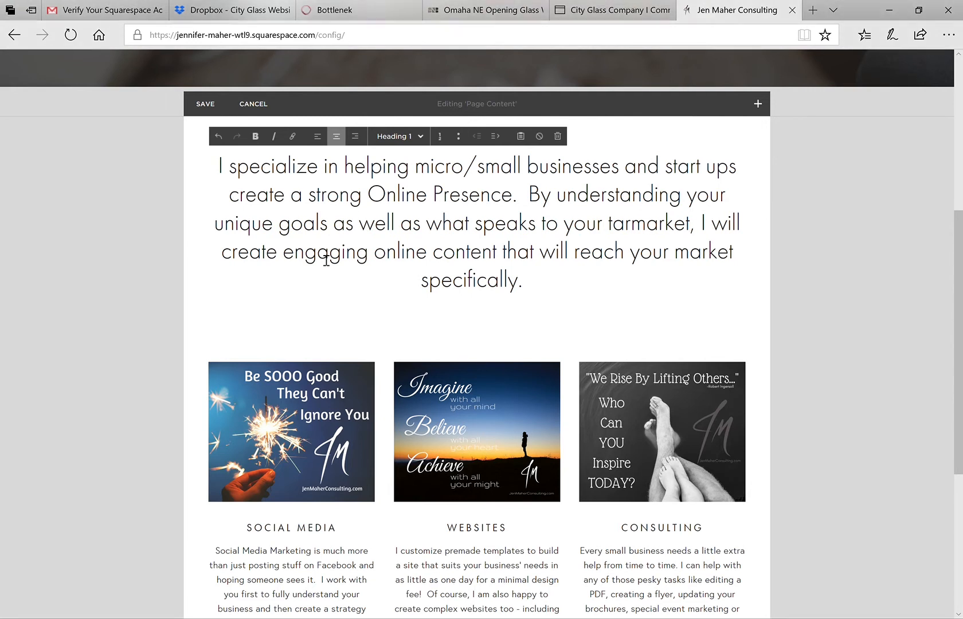
key(Left)
key(Left)
key(BackSpace)
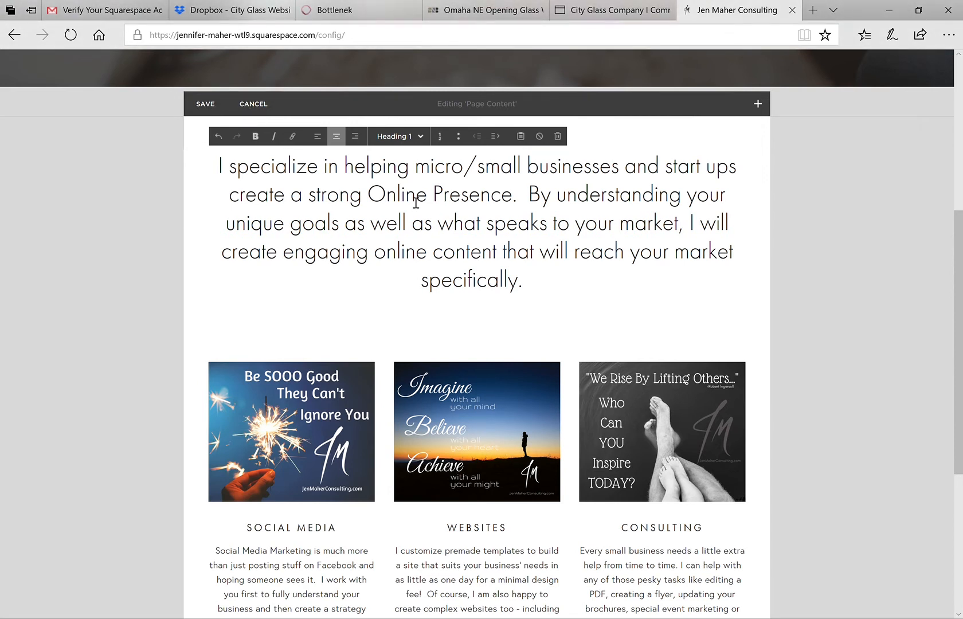
Change the word before "I will create" in the introductory paragraph to "audience".
text(a)
key(BackSpace)
key(Right)
key(Right)
key(Right)
key(Right)
key(Right)
key(Right)
key(BackSpace)
key(BackSpace)
key(BackSpace)
key(BackSpace)
key(BackSpace)
key(BackSpace)
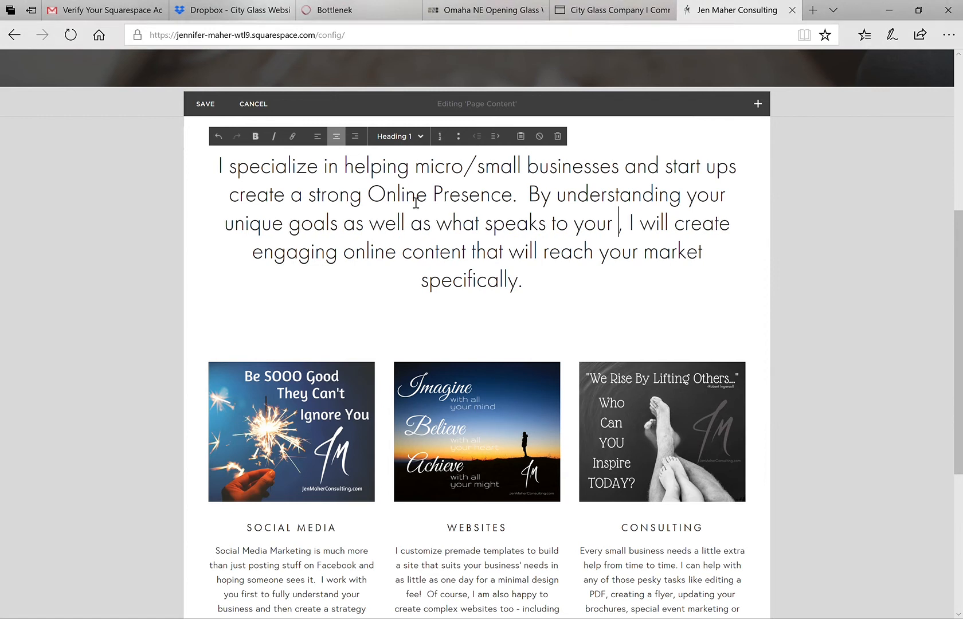
text(audience)
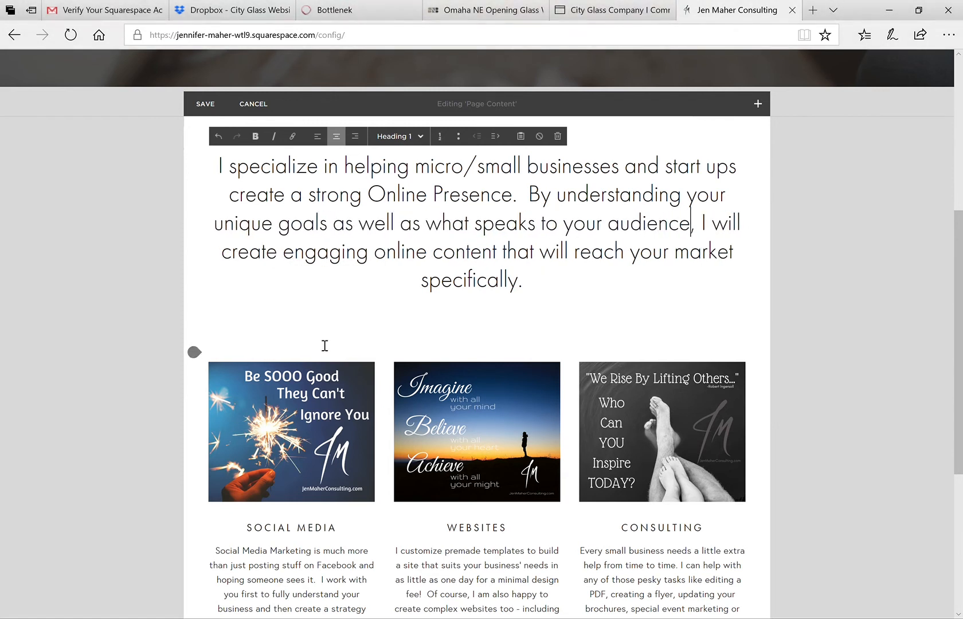
Try the Card, Poster and Inline layouts on the image above Social Media, and cancel the image changes.
scroll(318, 366, down, 2)
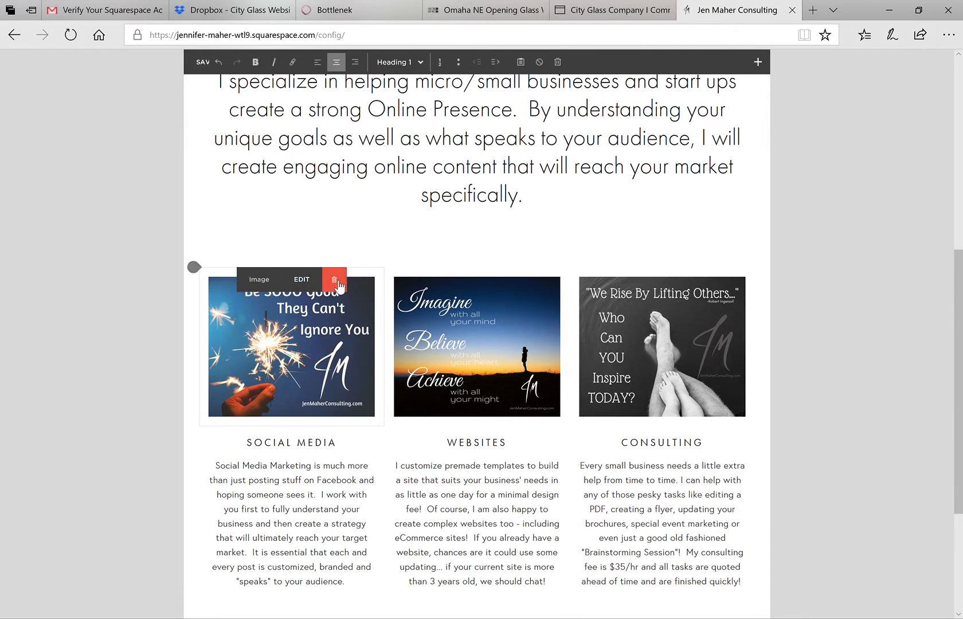
click(302, 280)
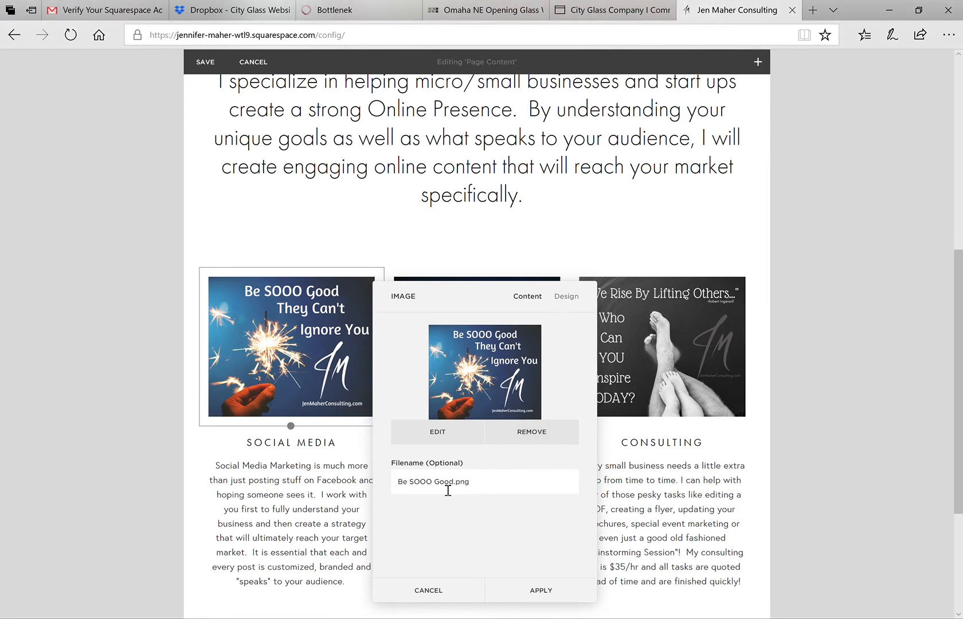
click(574, 302)
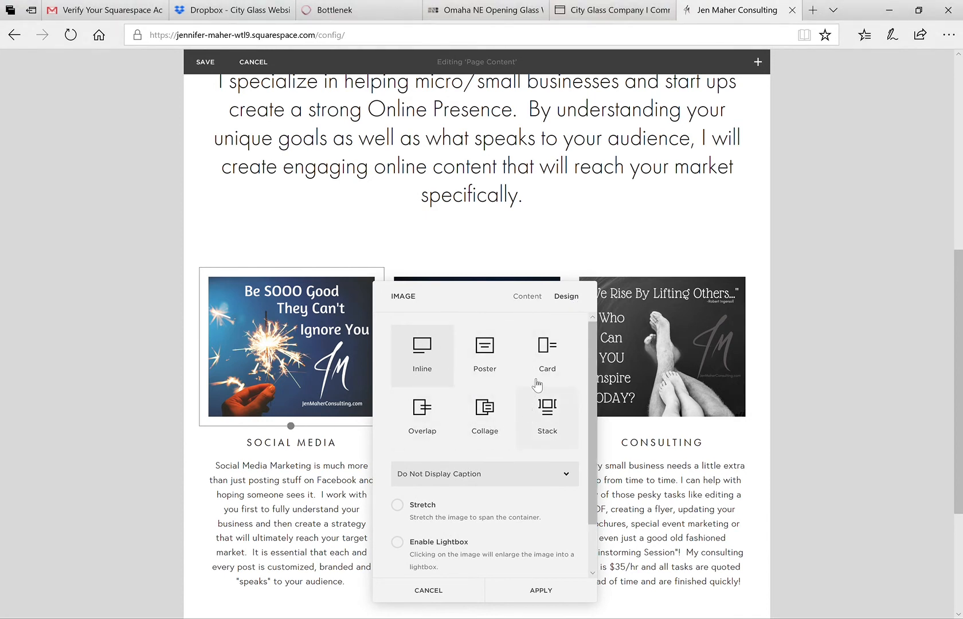
click(550, 354)
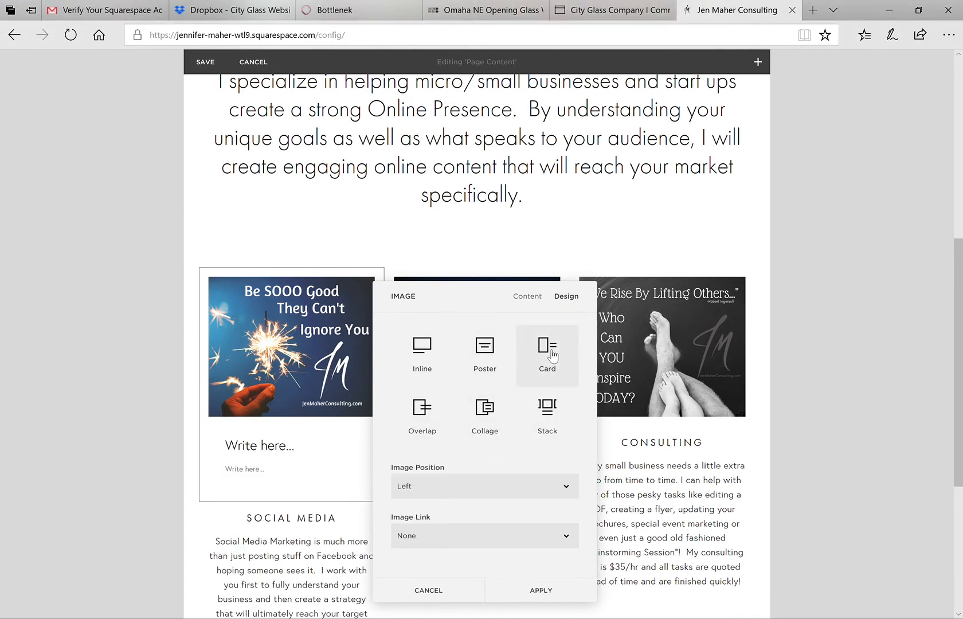
click(484, 351)
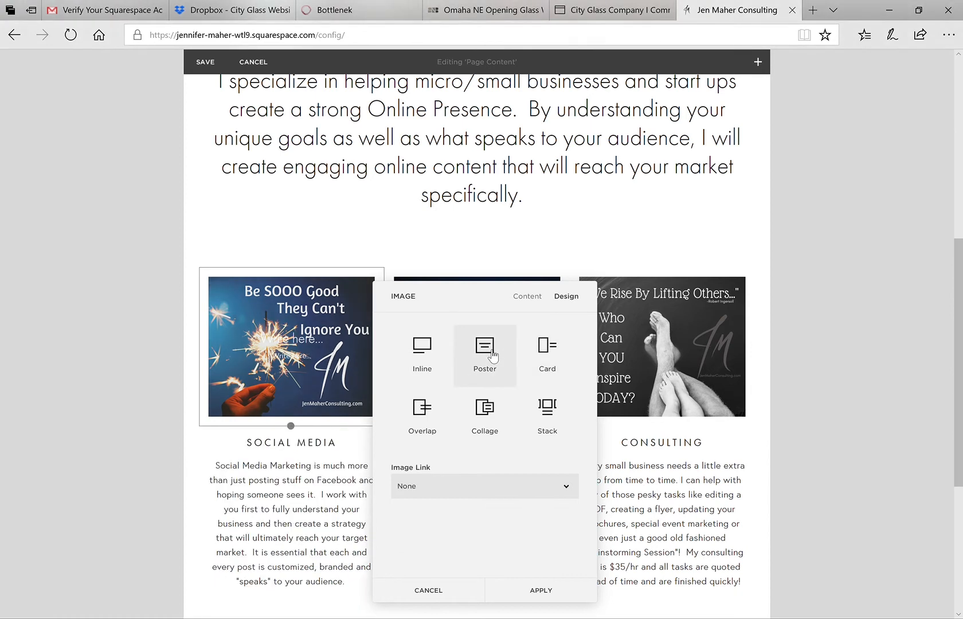
click(427, 361)
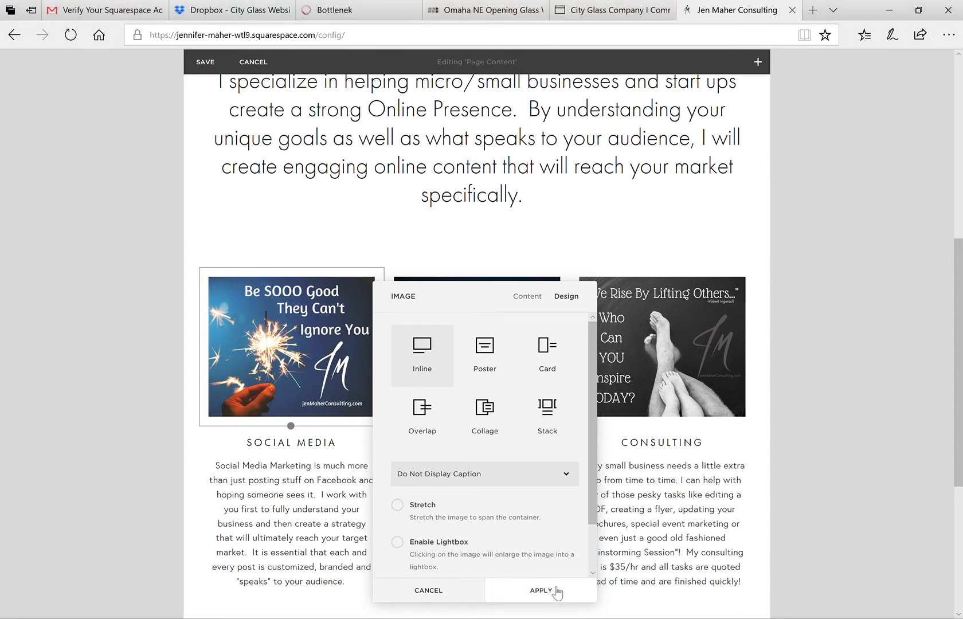
click(429, 592)
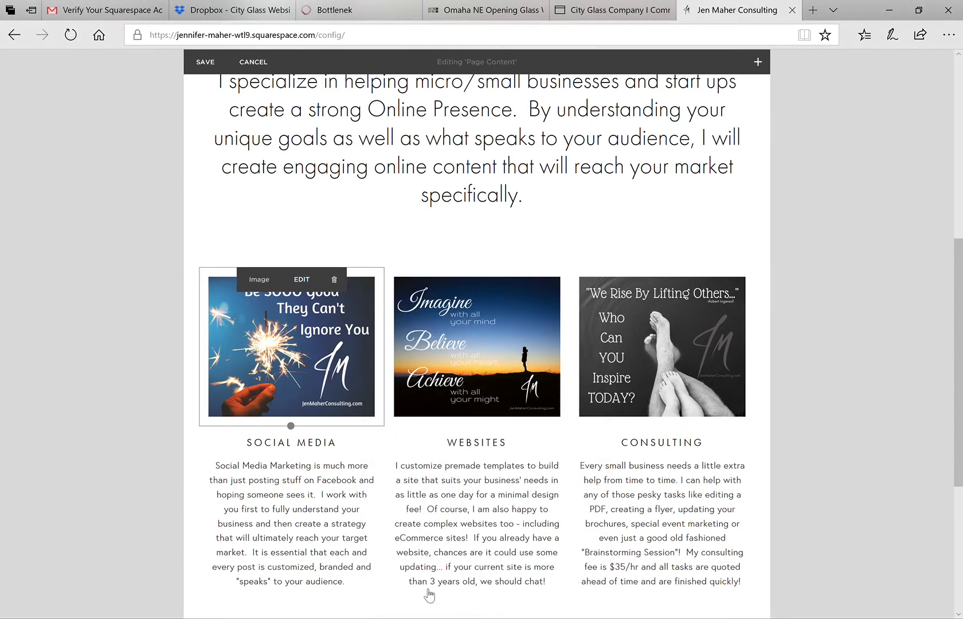
Delete the image block above Social Media and discard all page content edits.
click(335, 279)
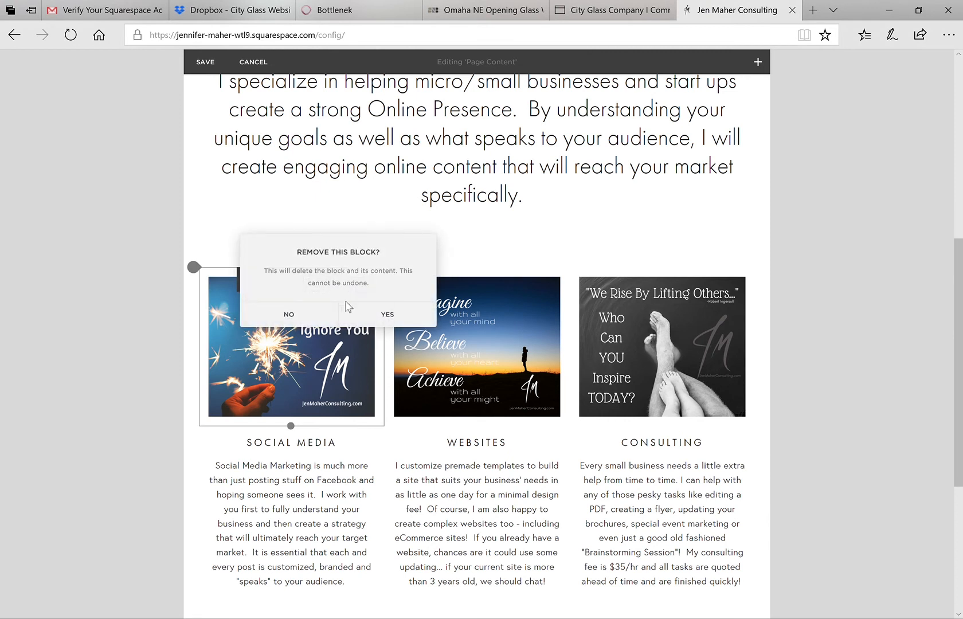
click(382, 317)
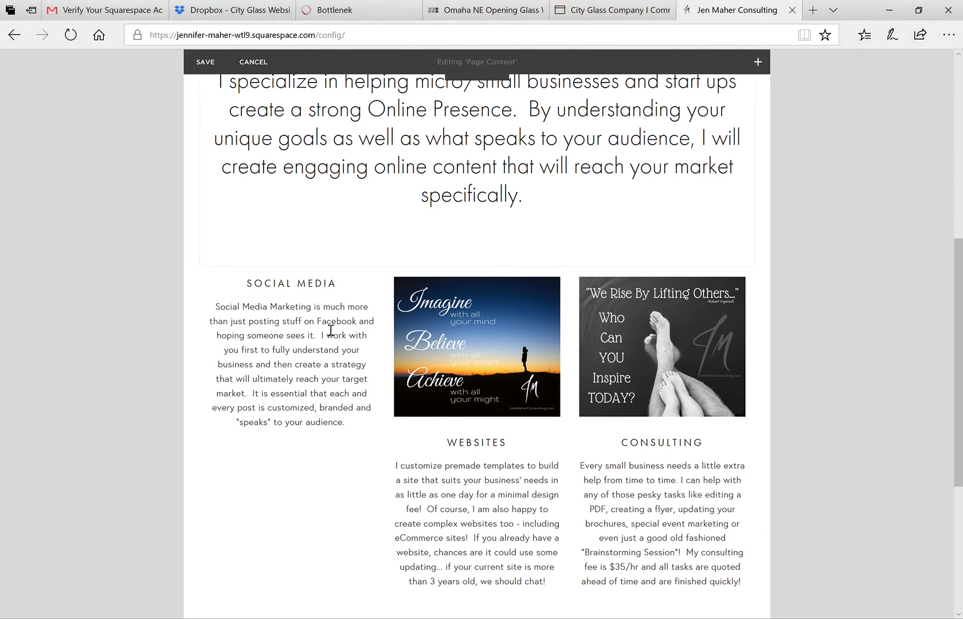
click(264, 69)
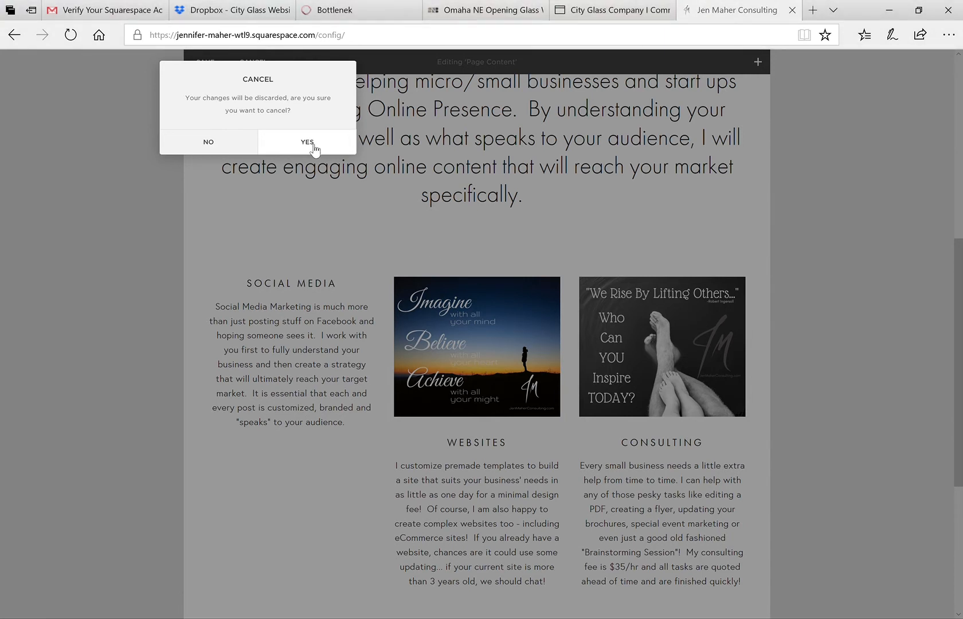
scroll(472, 236, up, 7)
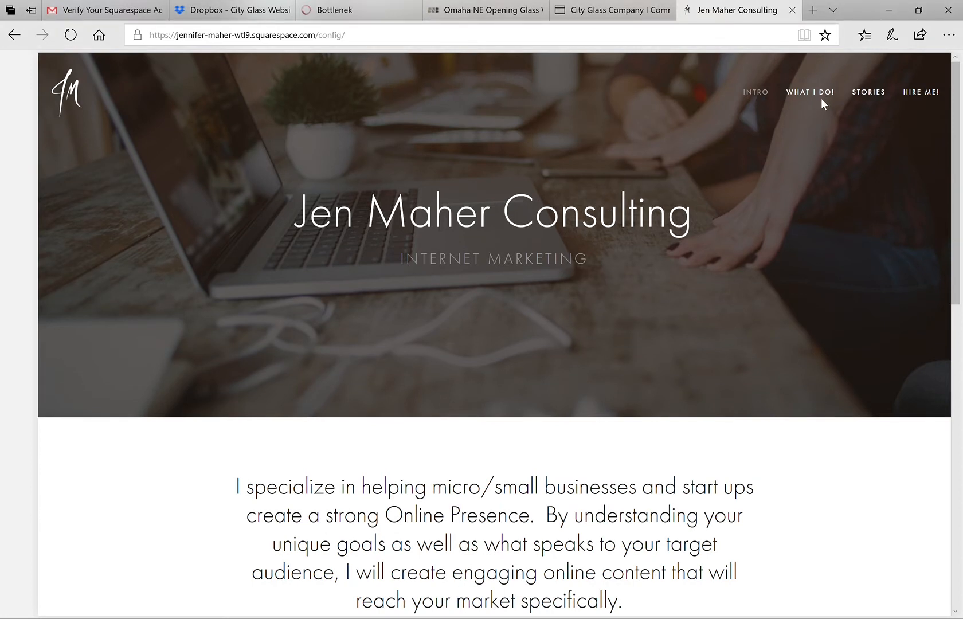
Open the What I Do! page and look through its Social Media Marketing and Website Creation sections.
click(811, 92)
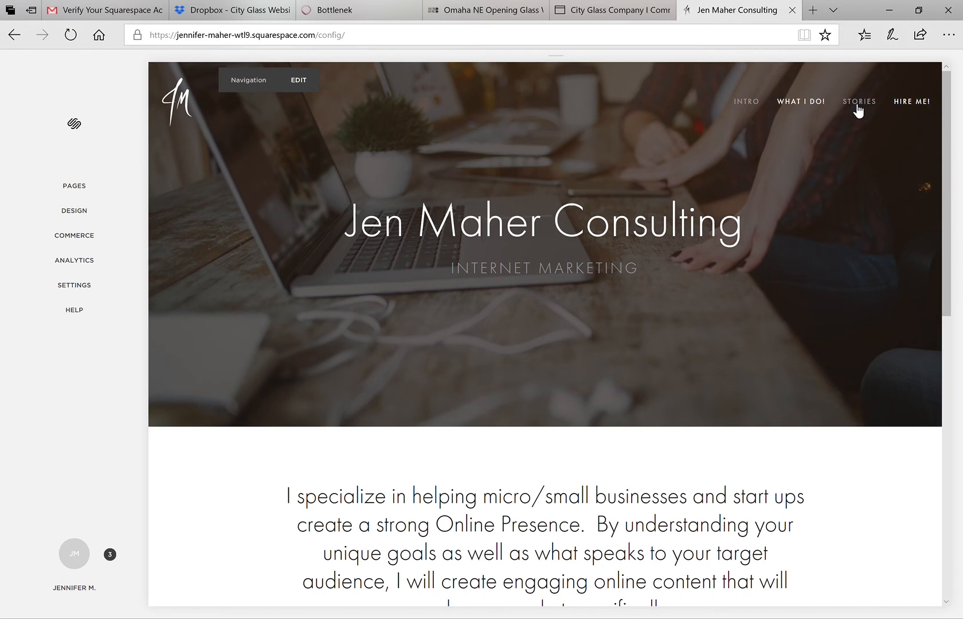
click(804, 107)
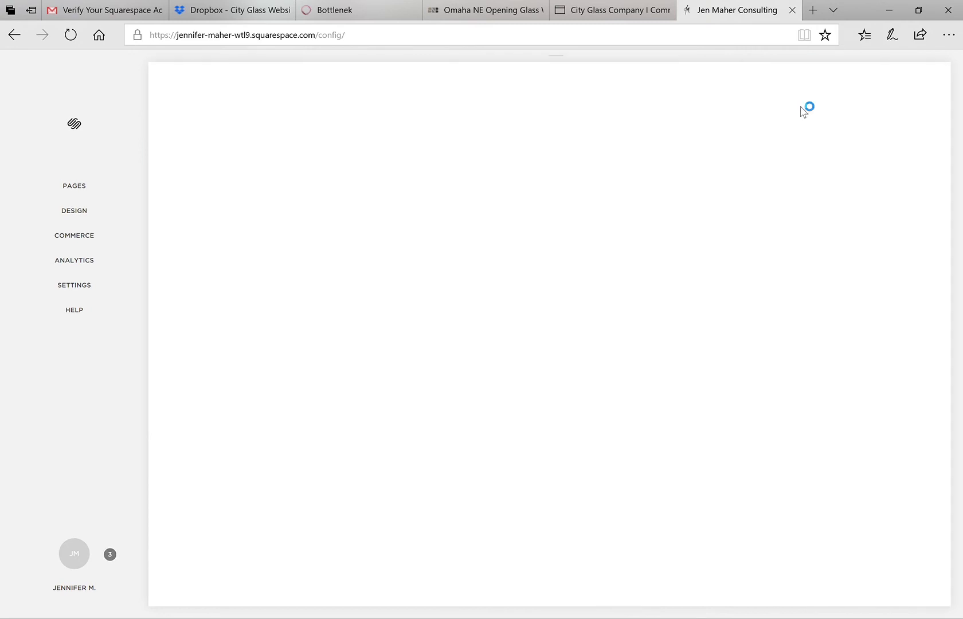
scroll(537, 287, down, 5)
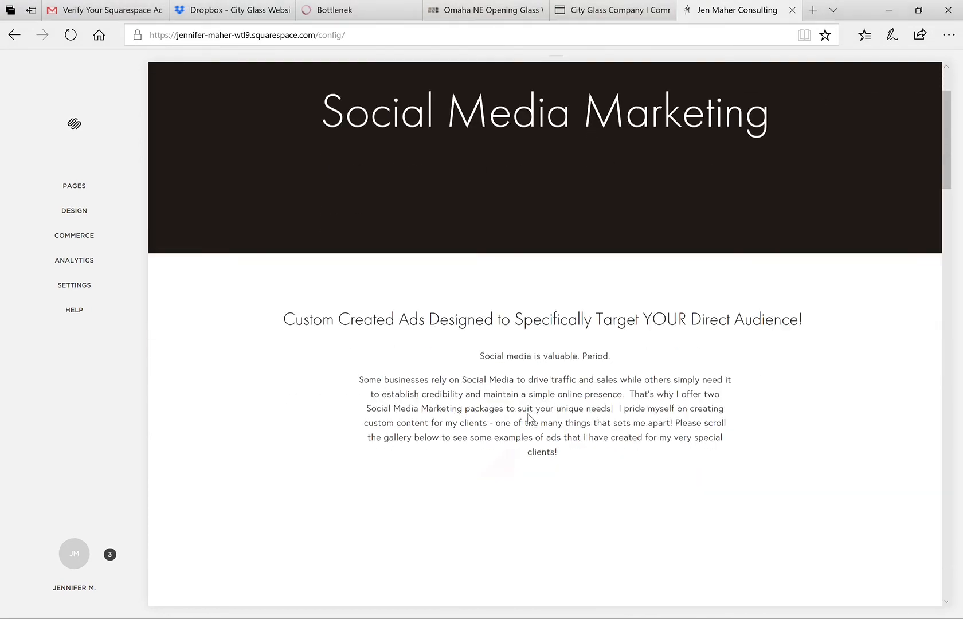
scroll(554, 269, up, 5)
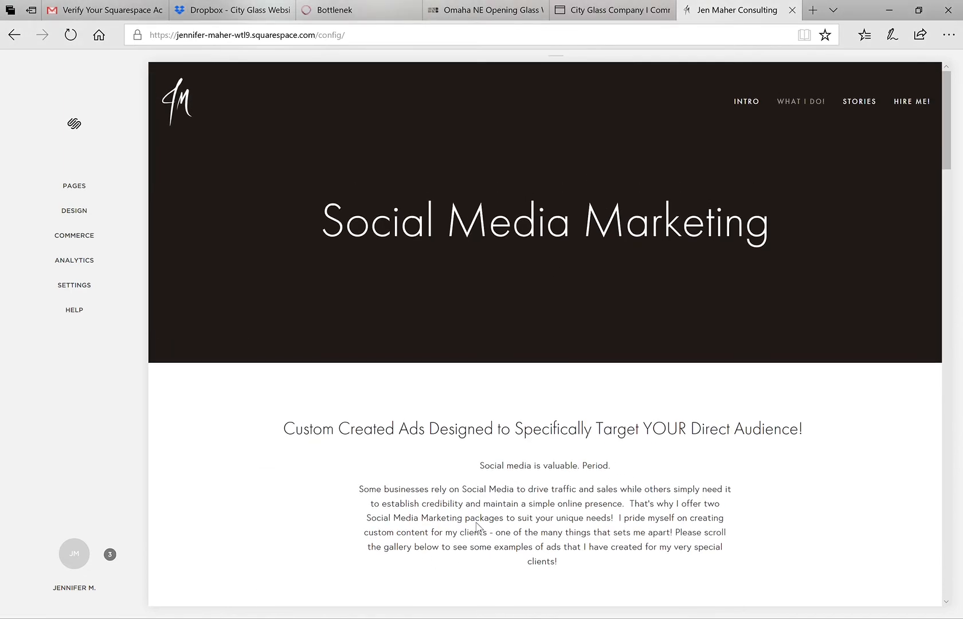
scroll(516, 321, down, 4)
scroll(507, 344, down, 15)
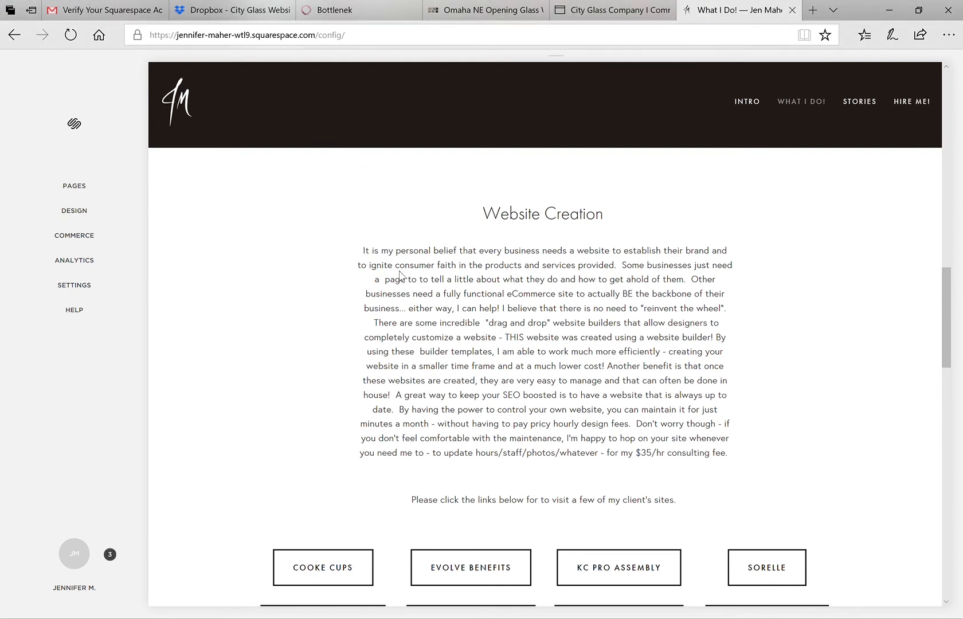
scroll(399, 275, down, 2)
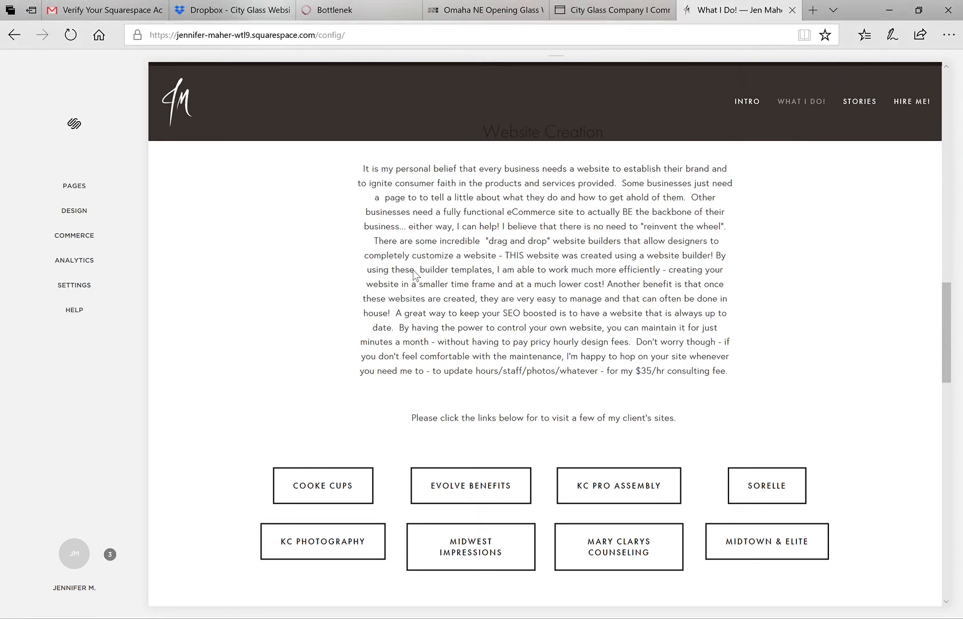
scroll(414, 275, up, 15)
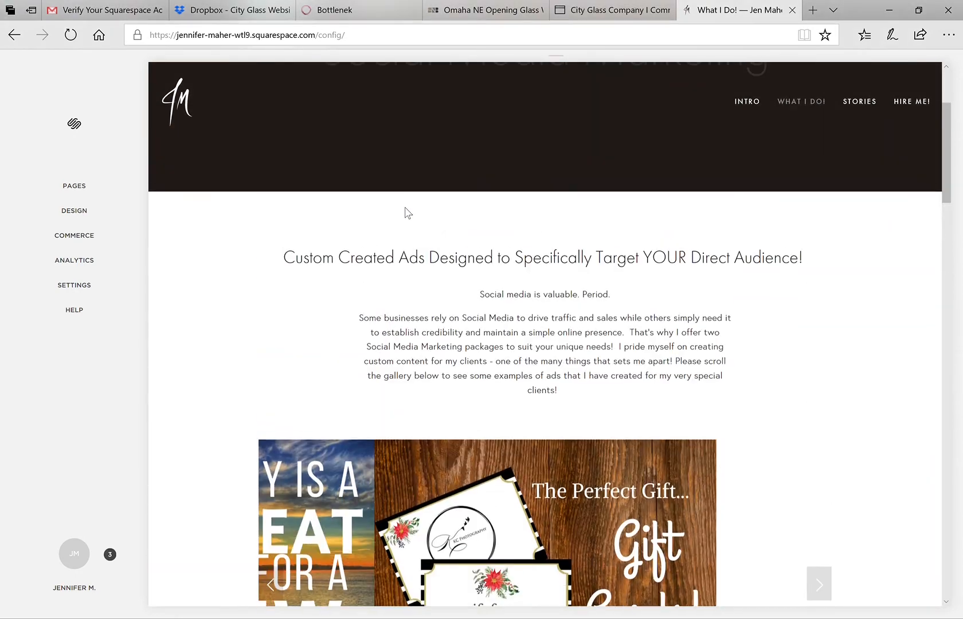
scroll(389, 168, up, 3)
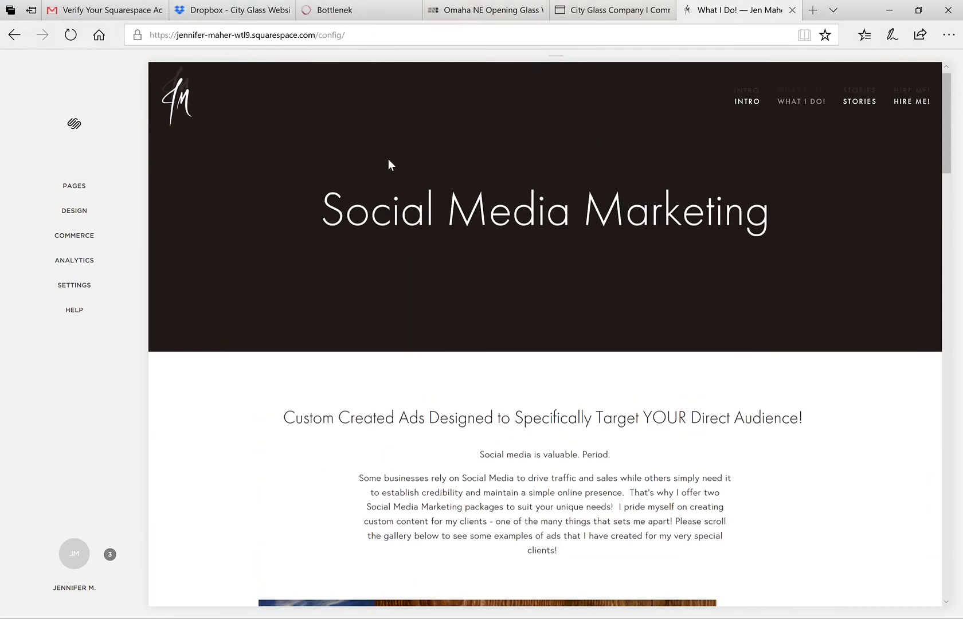
Examine the Website Creation and Logos sections of the What I Do! page, and return to the Social Media Marketing banner.
scroll(370, 378, down, 15)
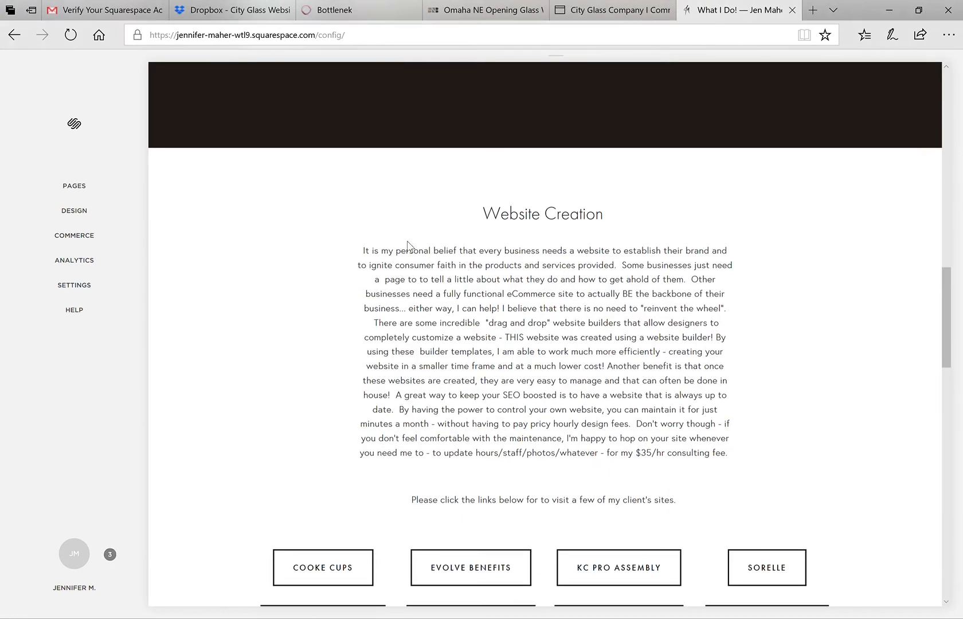
scroll(356, 169, up, 1)
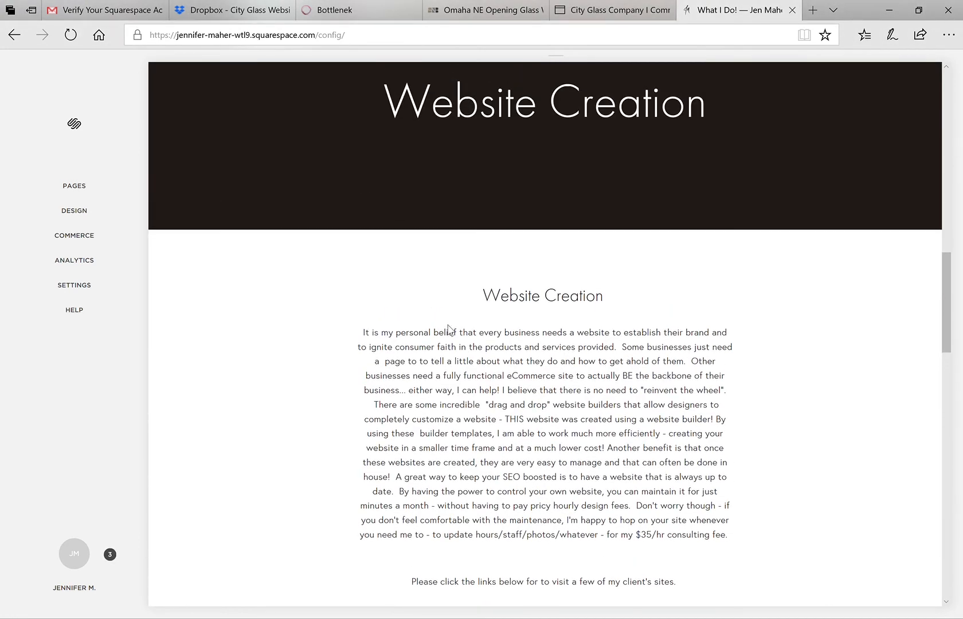
scroll(502, 376, down, 1)
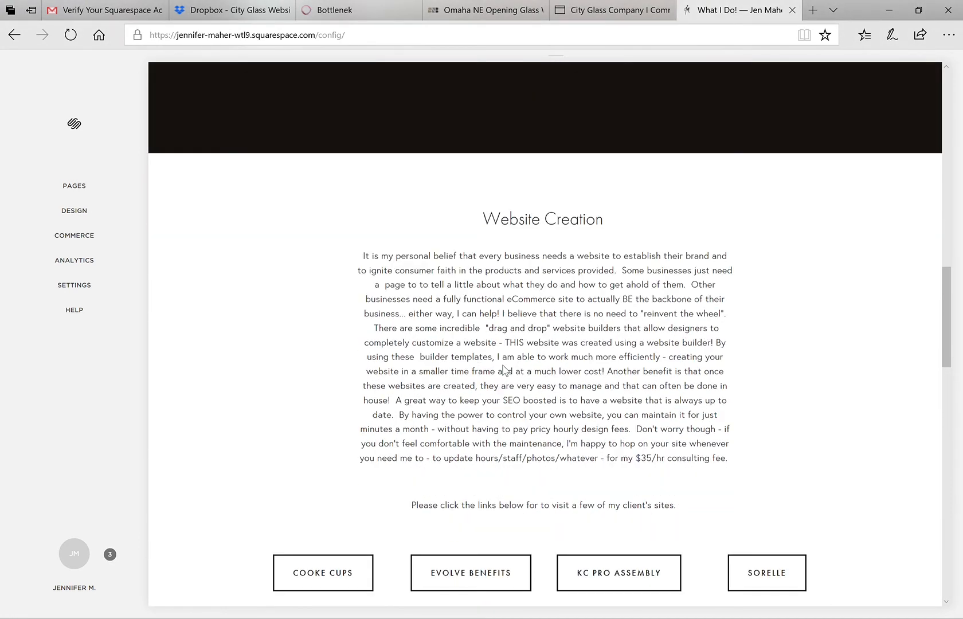
scroll(504, 370, down, 10)
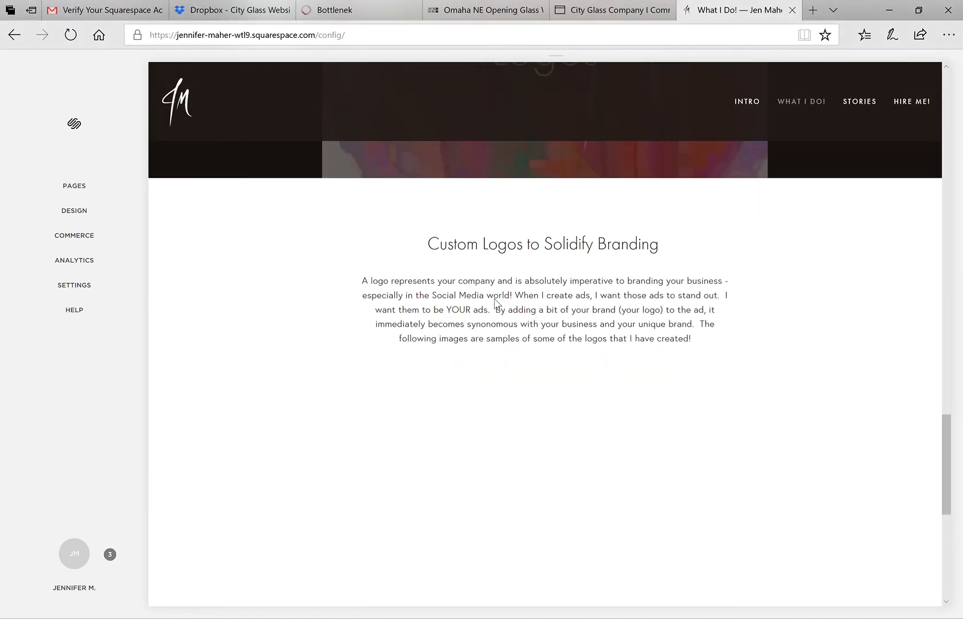
scroll(495, 299, down, 4)
scroll(494, 298, up, 15)
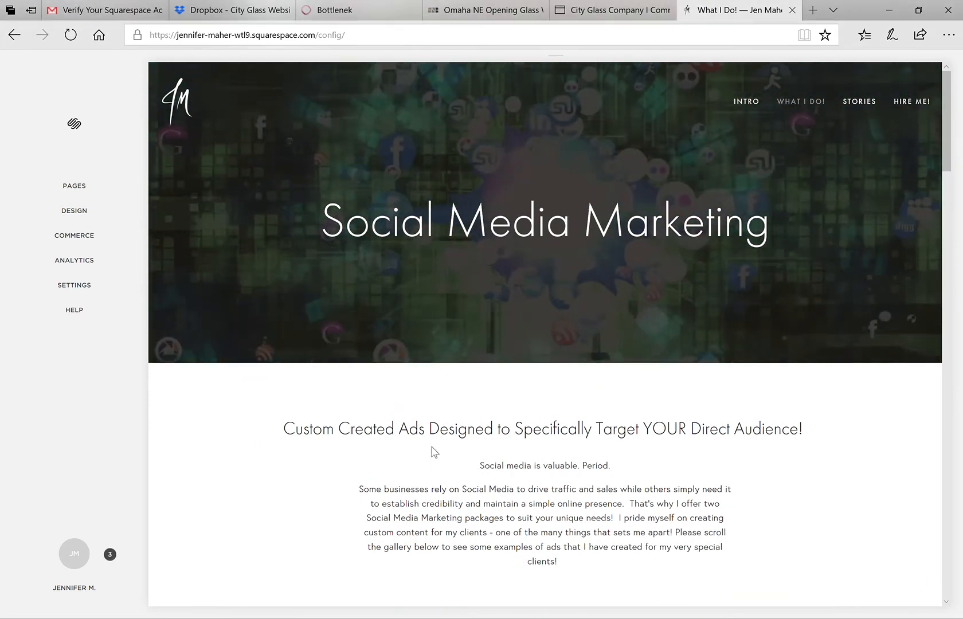
scroll(433, 451, down, 4)
scroll(446, 406, up, 3)
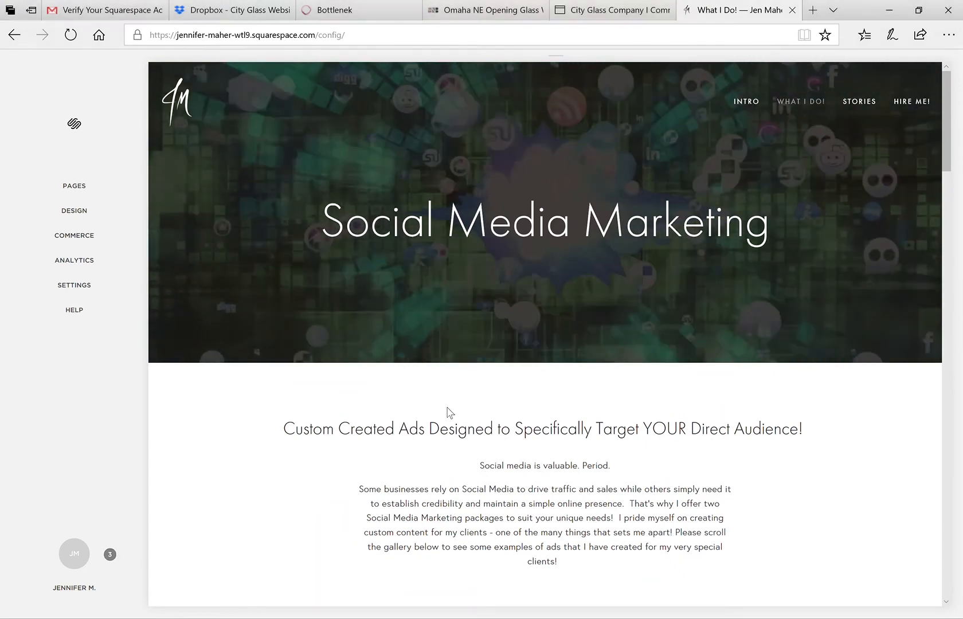
Open the Website Creation section's content for editing and place the cursor in its body text.
scroll(445, 404, down, 10)
scroll(447, 410, down, 8)
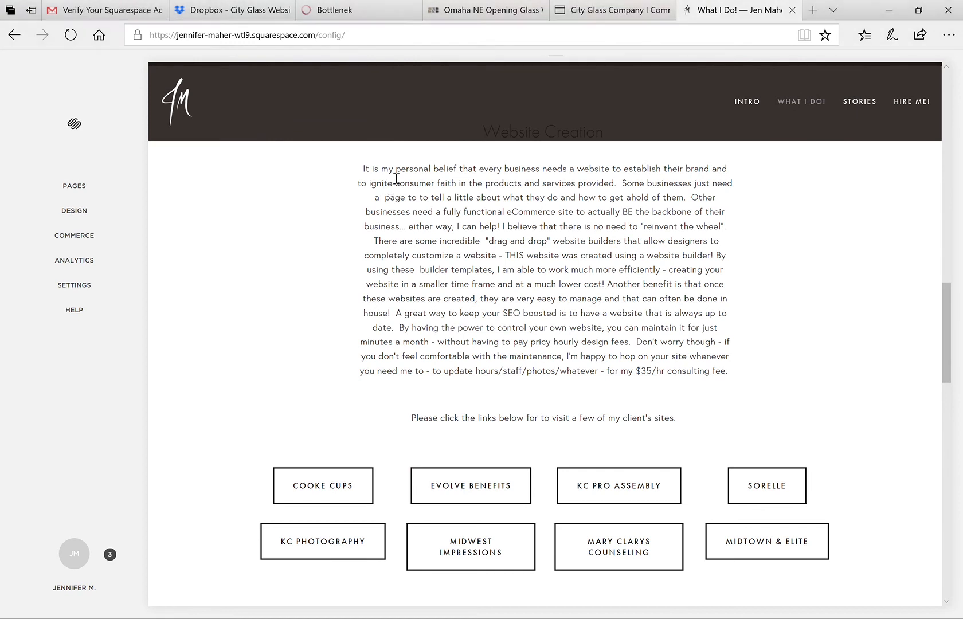
scroll(293, 172, down, 2)
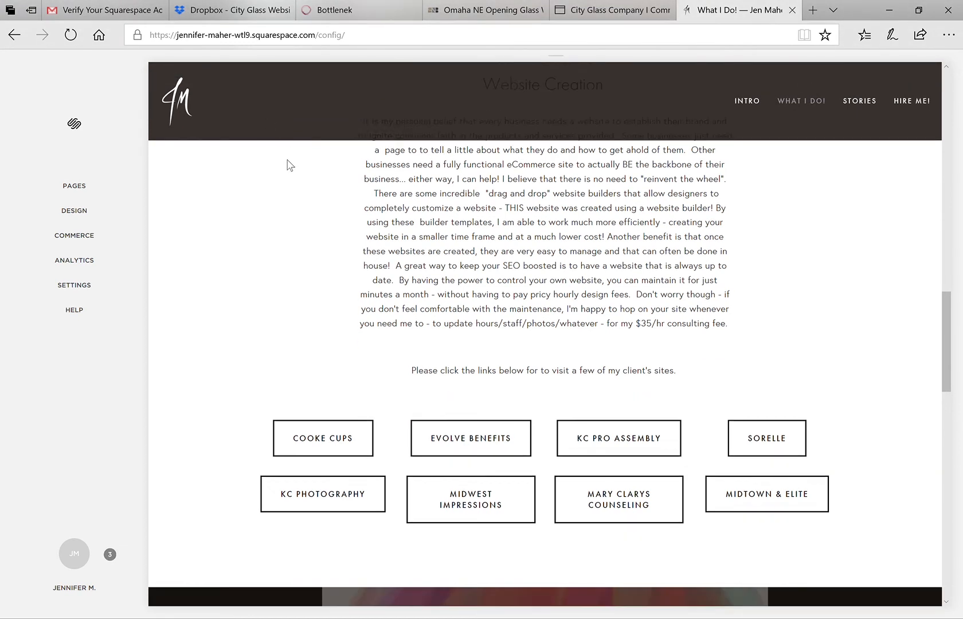
scroll(284, 124, down, 4)
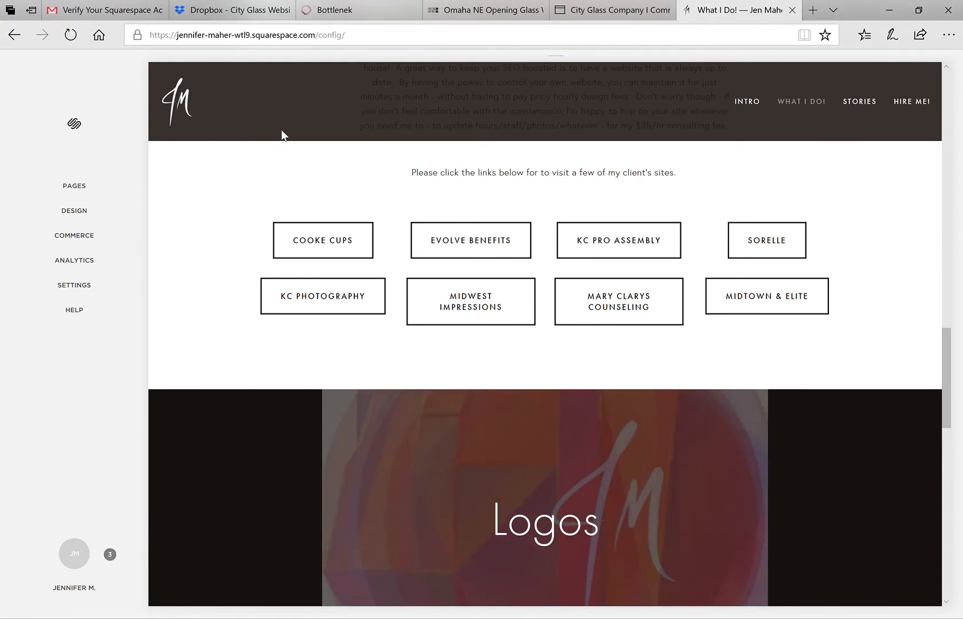
mouse_move(258, 80)
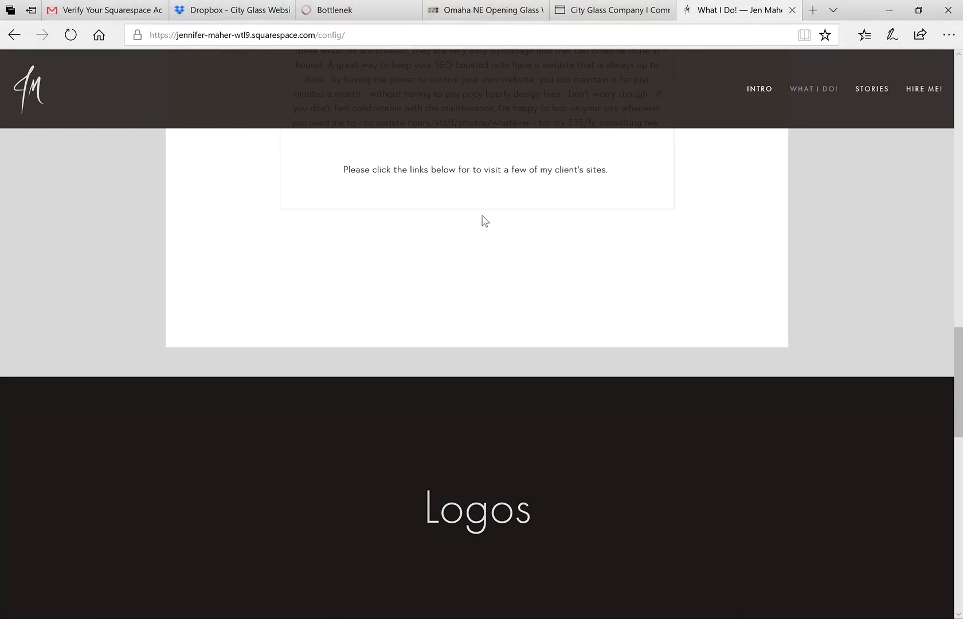
click(581, 202)
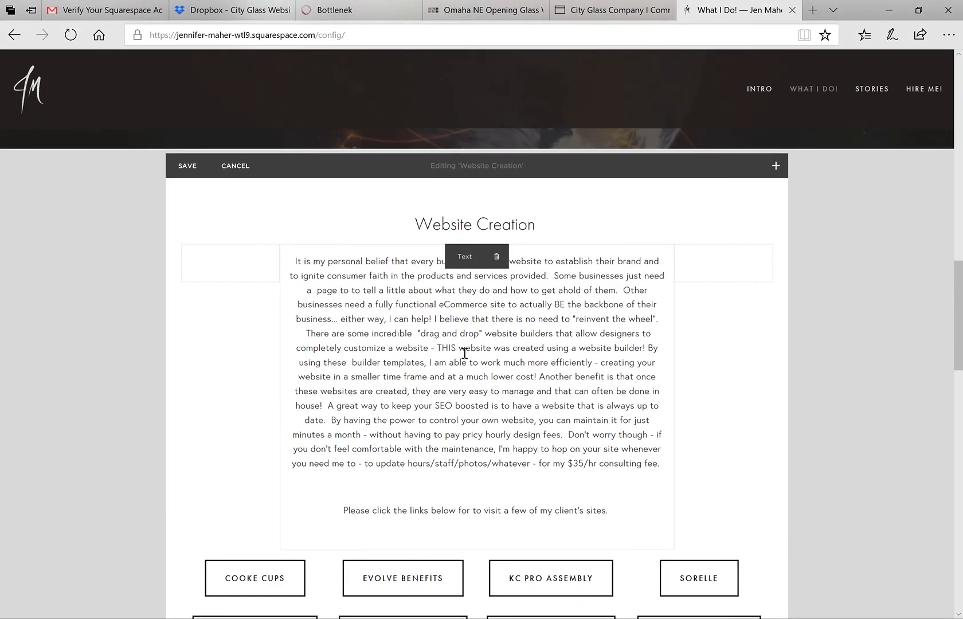
click(500, 354)
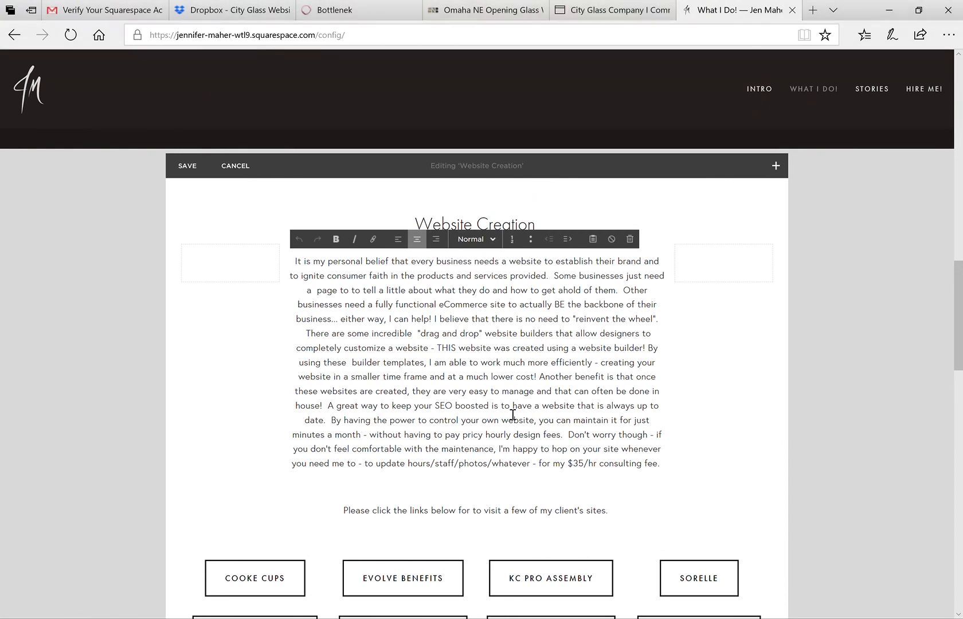
Inspect the KC Photography button's clickthrough URL options, and cancel both the button settings and the Website Creation section edits.
scroll(470, 401, down, 3)
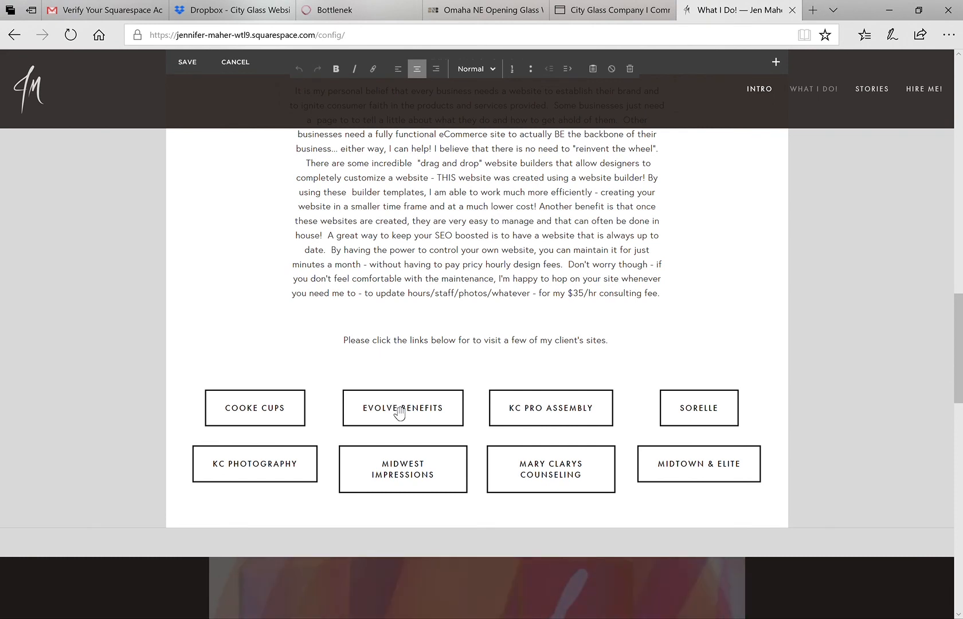
mouse_move(410, 403)
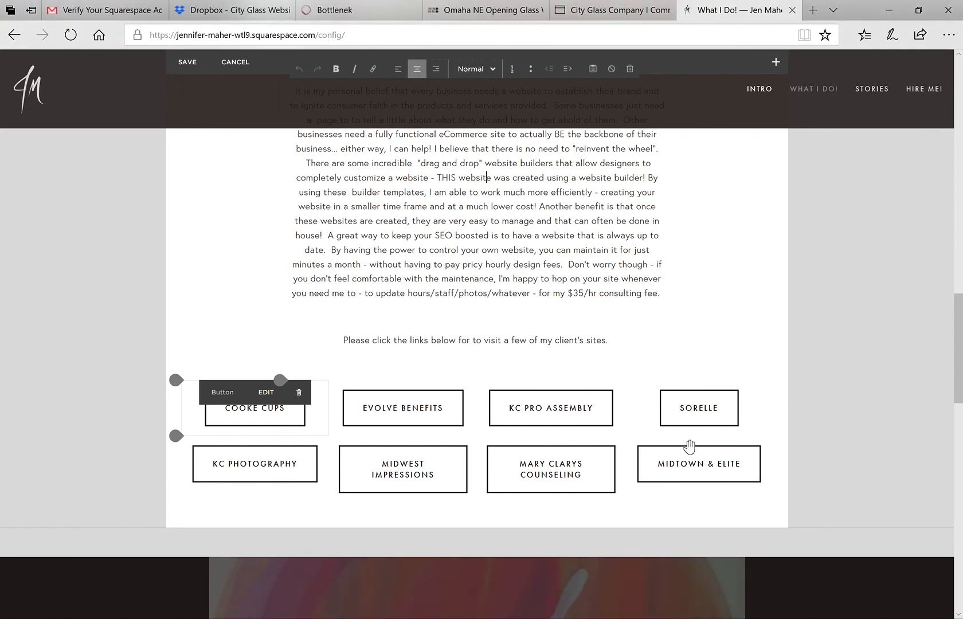
mouse_move(258, 469)
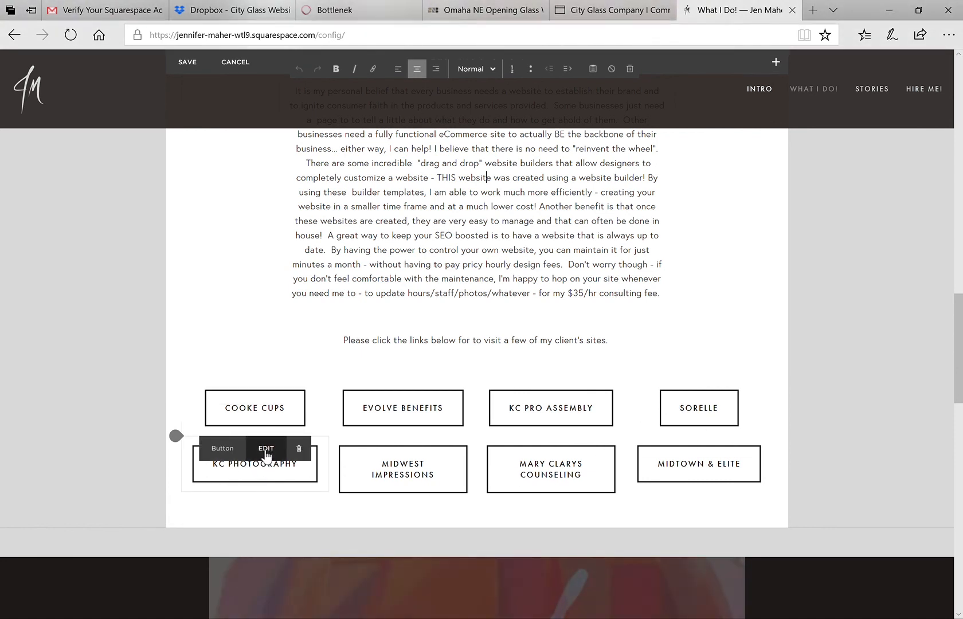
click(266, 452)
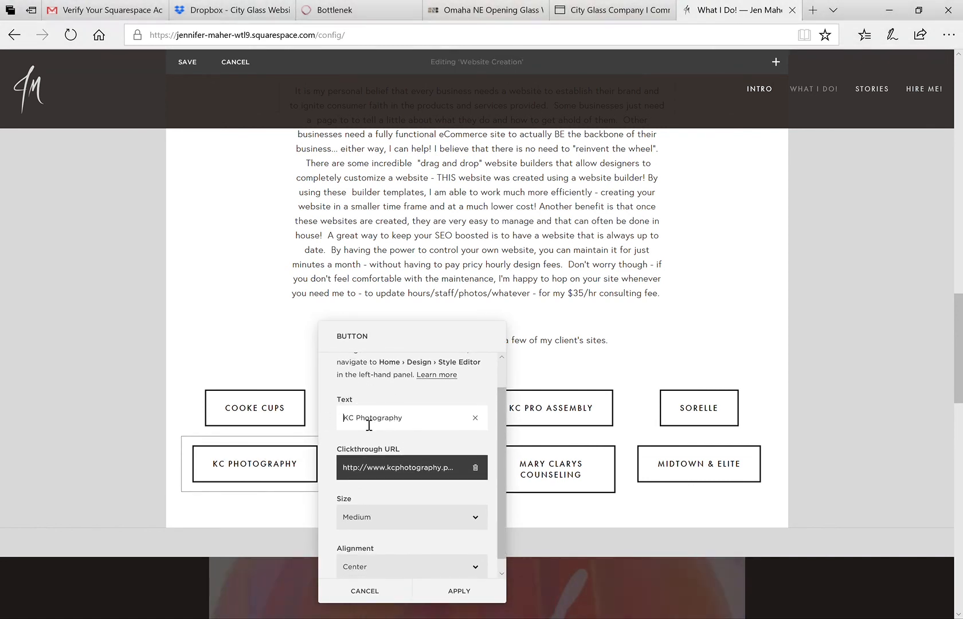
click(413, 469)
scroll(414, 481, down, 1)
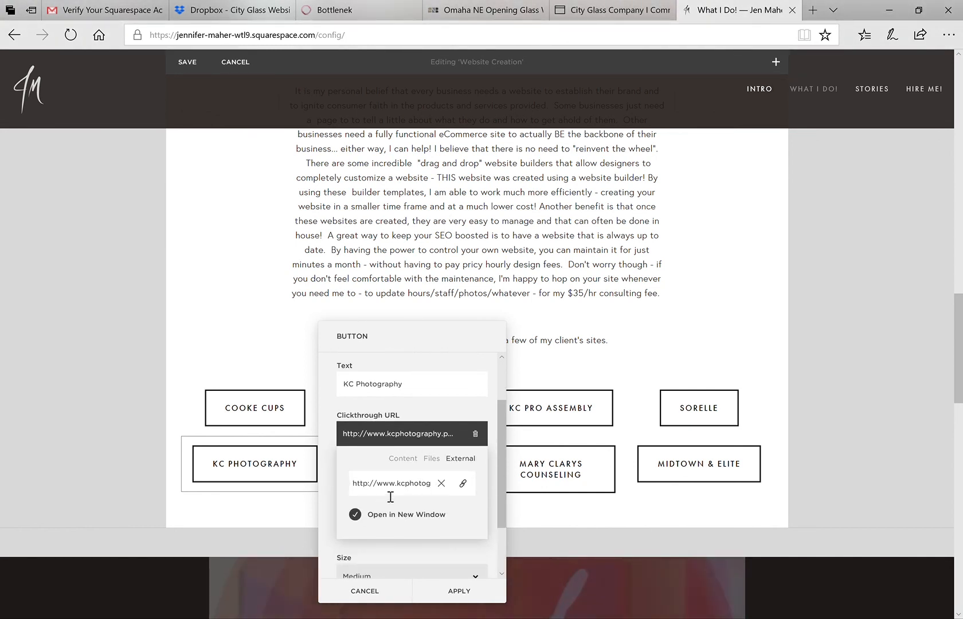
click(370, 592)
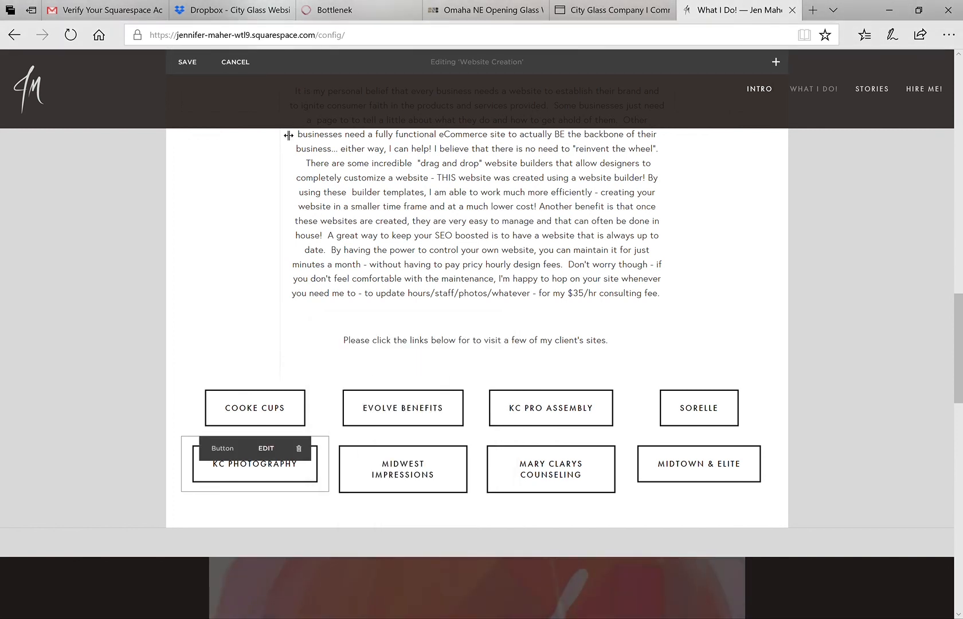
scroll(289, 136, up, 1)
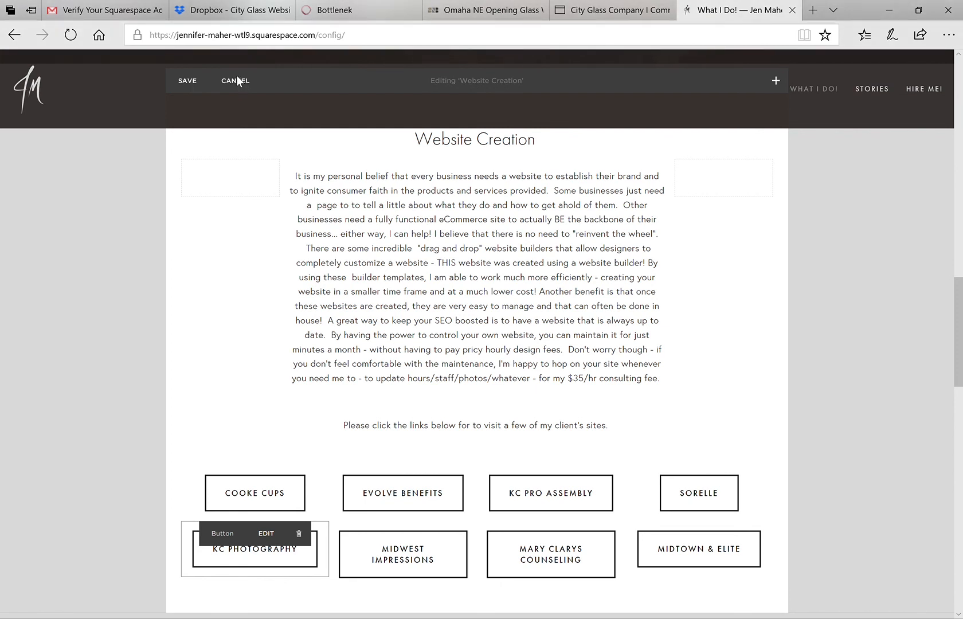
click(237, 79)
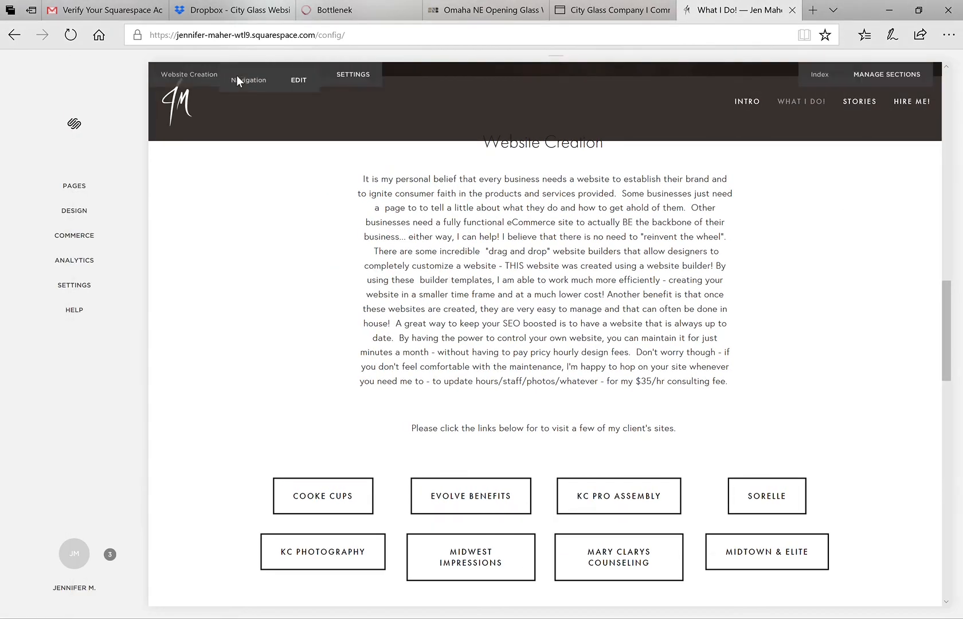